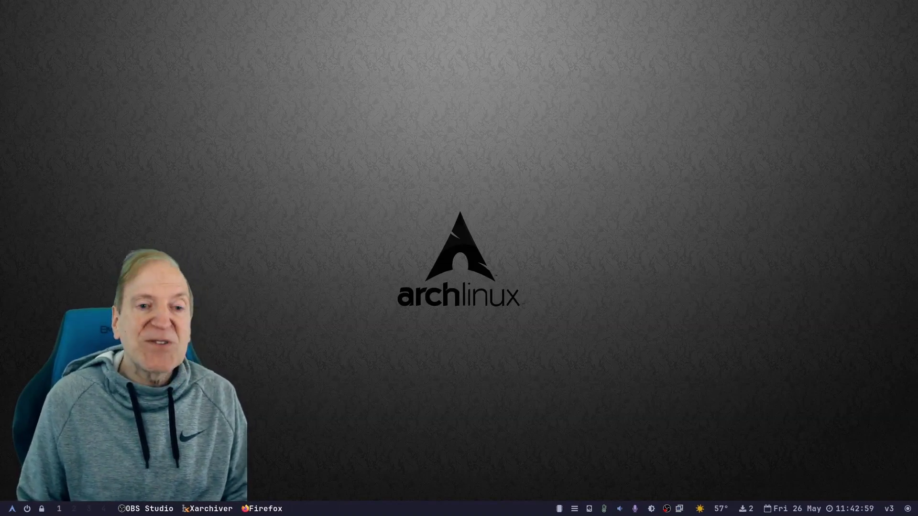
Bring up the SolDoesTech GitHub profile in Firefox on workspace 2.
{"action": "key", "text": "super+2"}
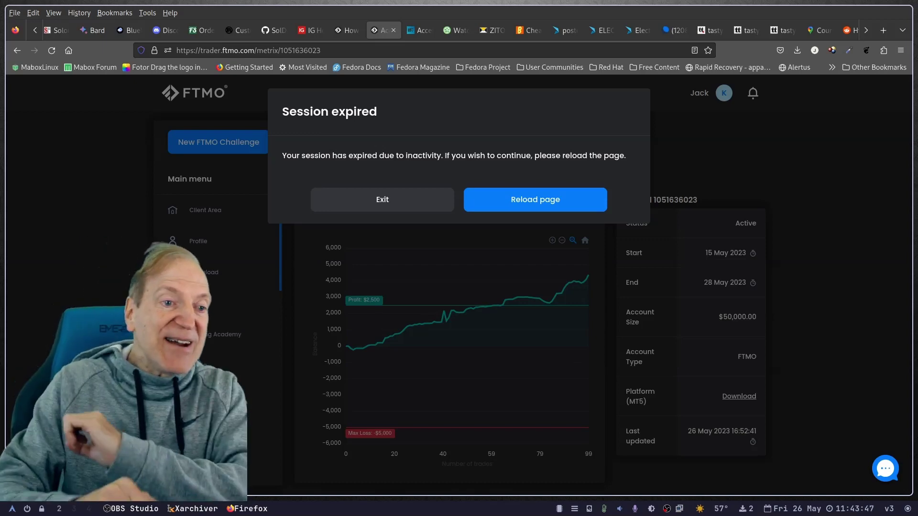
{"action": "left_click", "coordinate": [273, 30]}
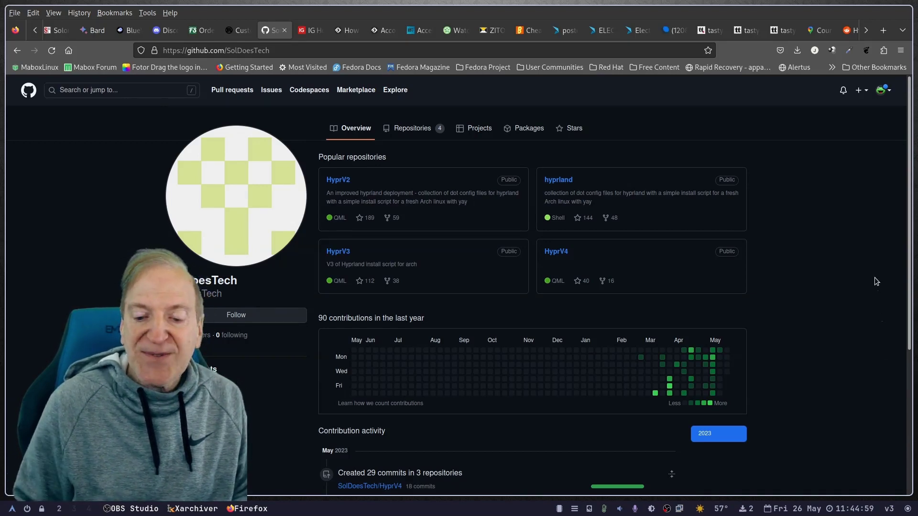
Cycle the Hyprland desktop style through versions v4, v1 and v2, back to v3.
{"action": "key", "text": "super+shift+v"}
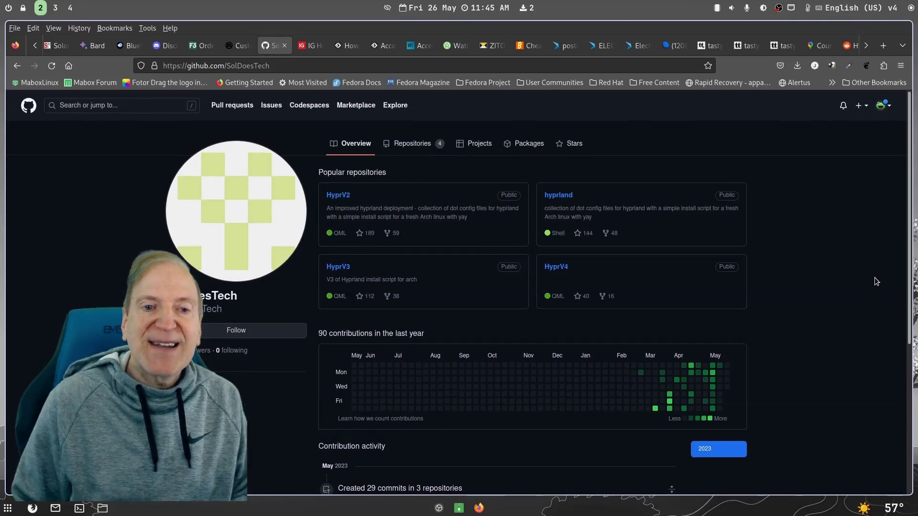
{"action": "mouse_move", "coordinate": [719, 385]}
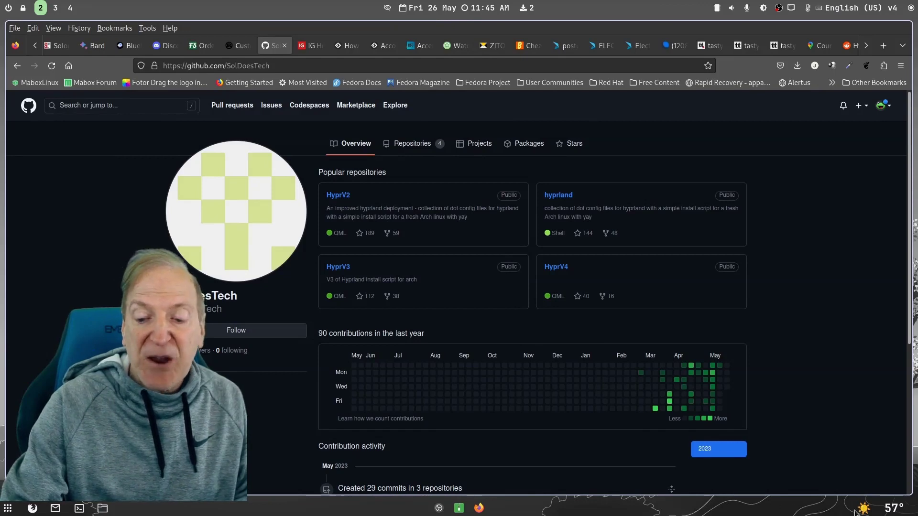
{"action": "mouse_move", "coordinate": [866, 511]}
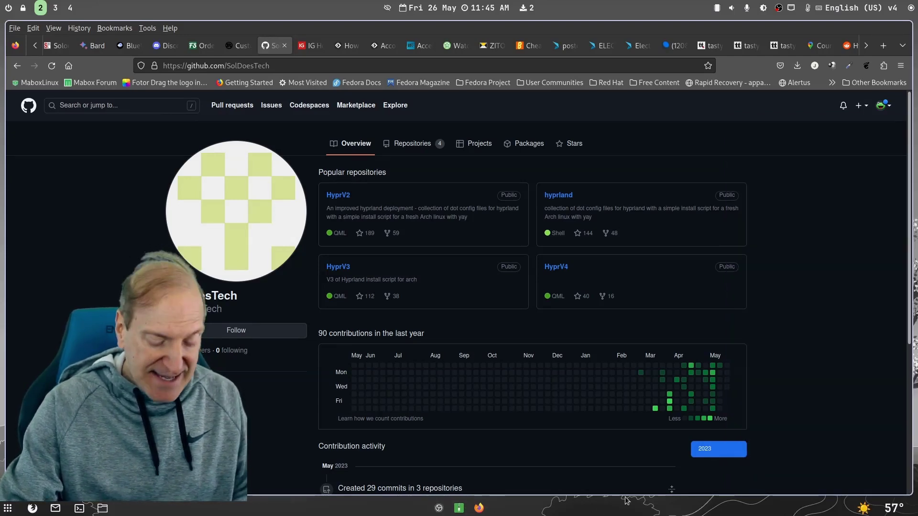
{"action": "key", "text": "super+shift+v"}
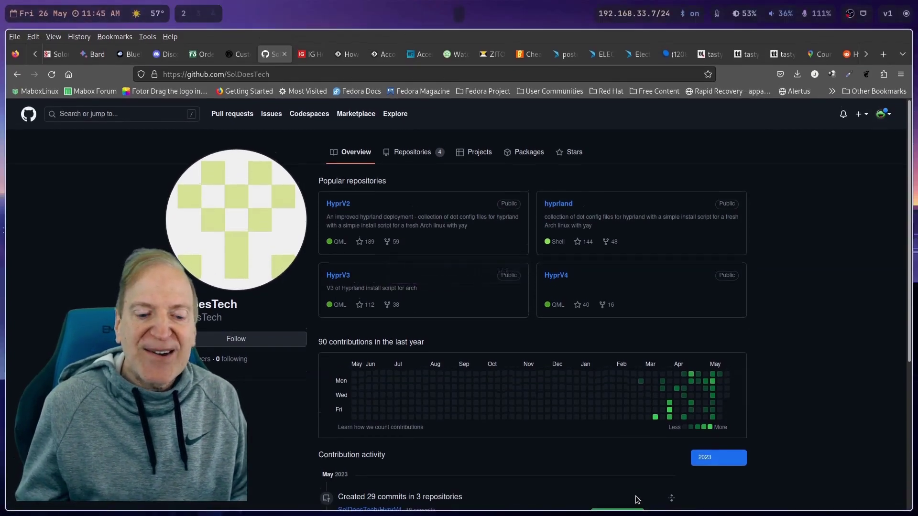
{"action": "key", "text": "super+shift+v"}
{"action": "key", "text": "super+shift+v"}
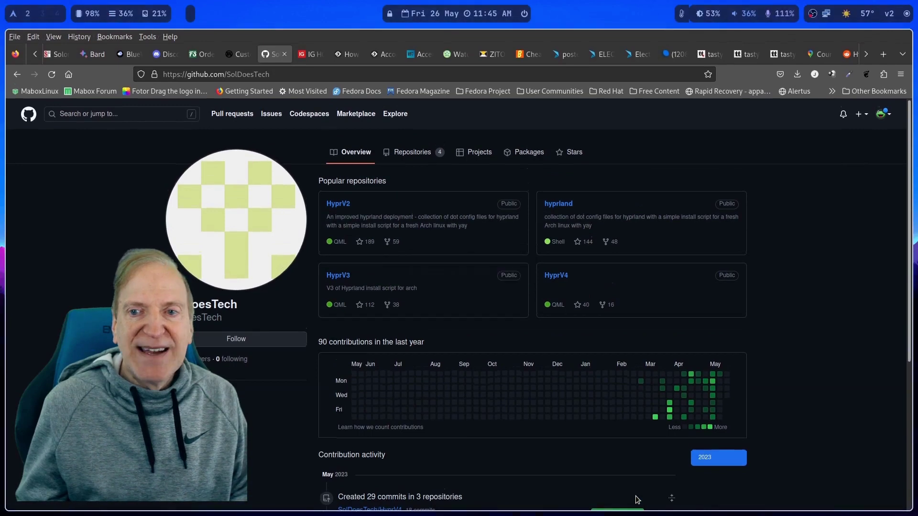
{"action": "key", "text": "super+shift+v"}
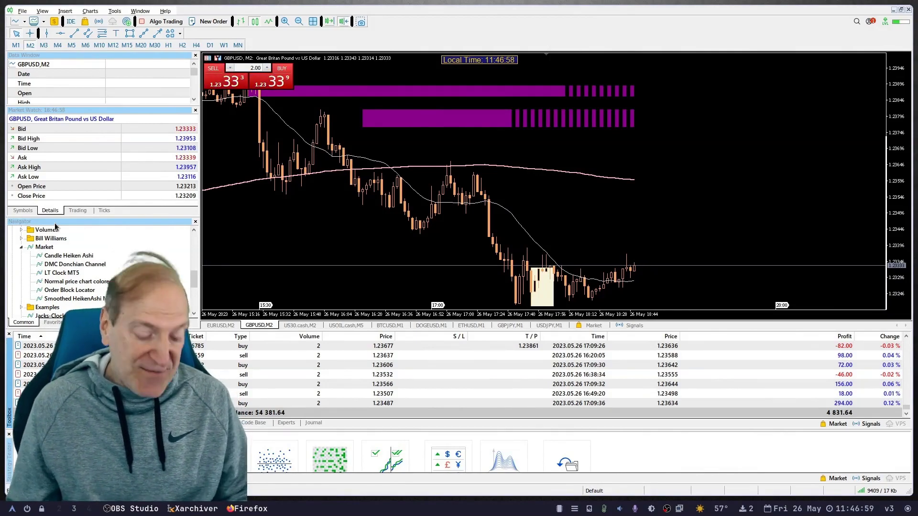
Switch to workspace 1 and open a kitty terminal and the Thunar file manager side by side.
{"action": "key", "text": "super+1"}
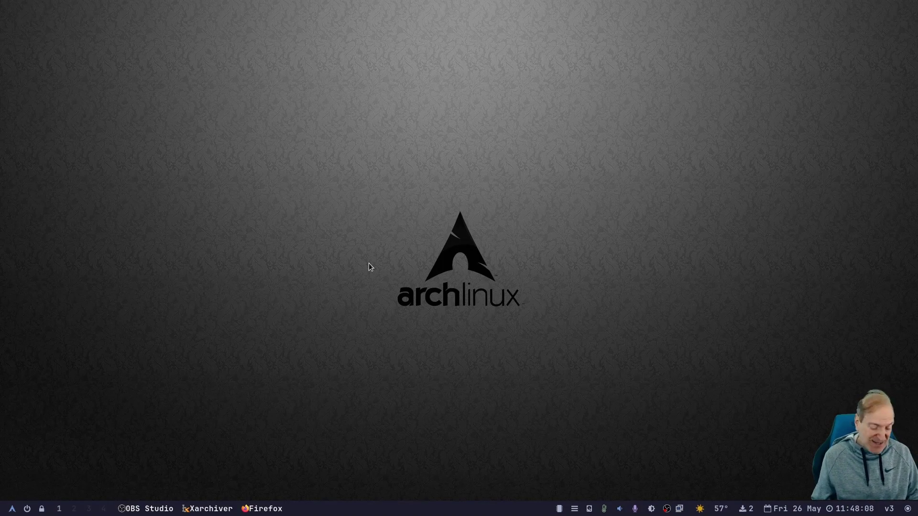
{"action": "key", "text": "super+Return"}
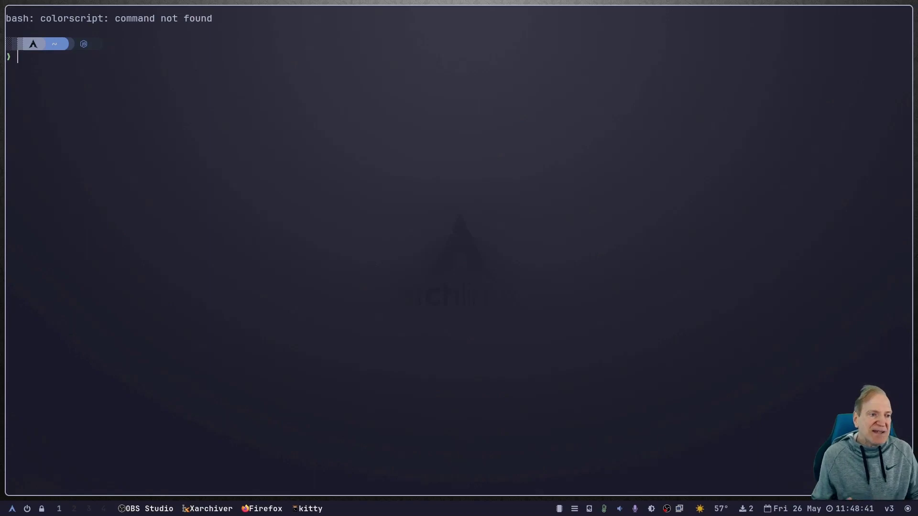
{"action": "key", "text": "super+e"}
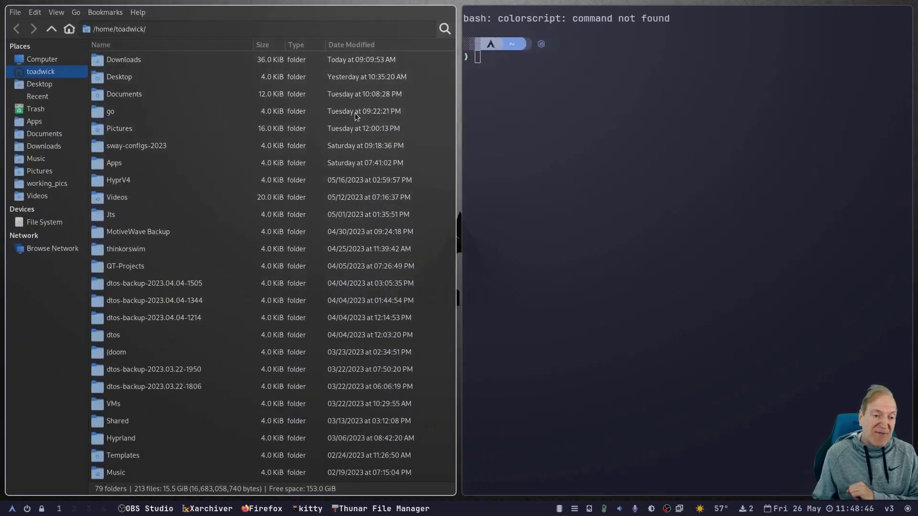
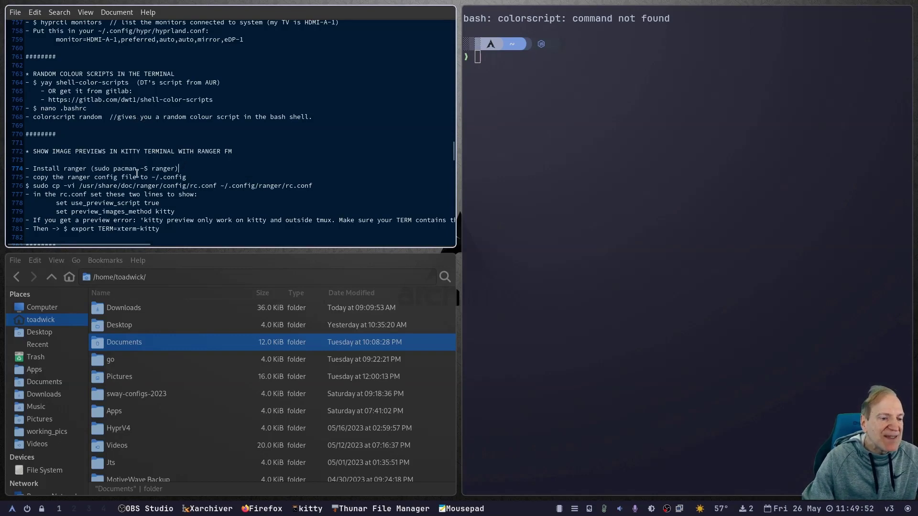
Copy the path ~/.config/hypr/hyprland.conf from the note about Waybar duplicating after a config change.
{"action": "scroll", "coordinate": [212, 173], "scroll_direction": "down", "scroll_amount": 5}
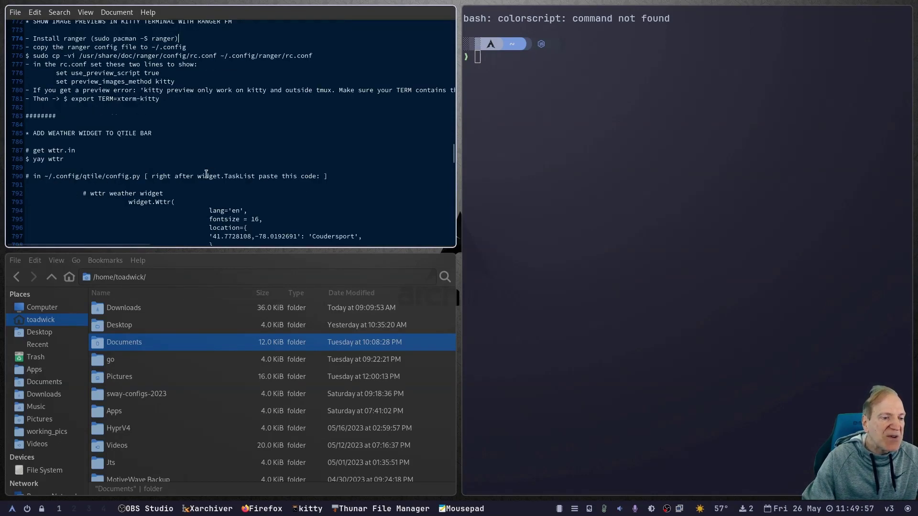
{"action": "scroll", "coordinate": [210, 171], "scroll_direction": "down", "scroll_amount": 12}
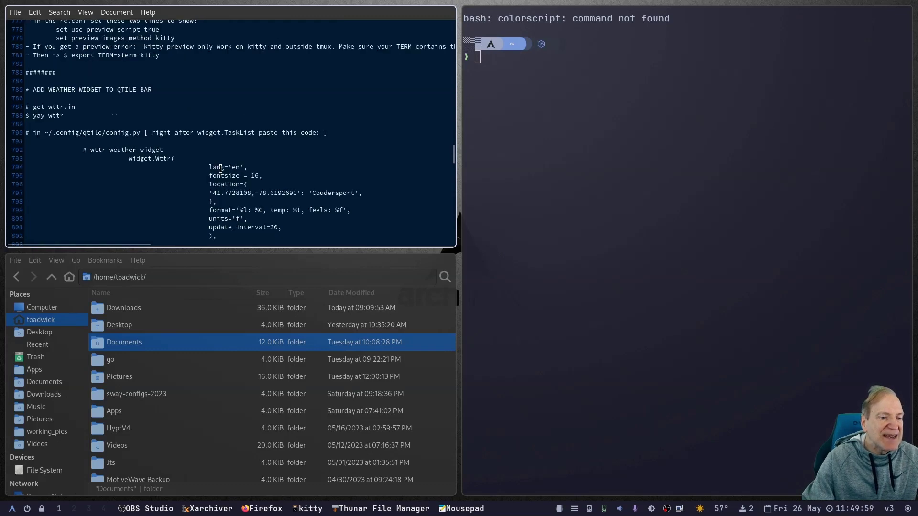
{"action": "scroll", "coordinate": [206, 156], "scroll_direction": "down", "scroll_amount": 7}
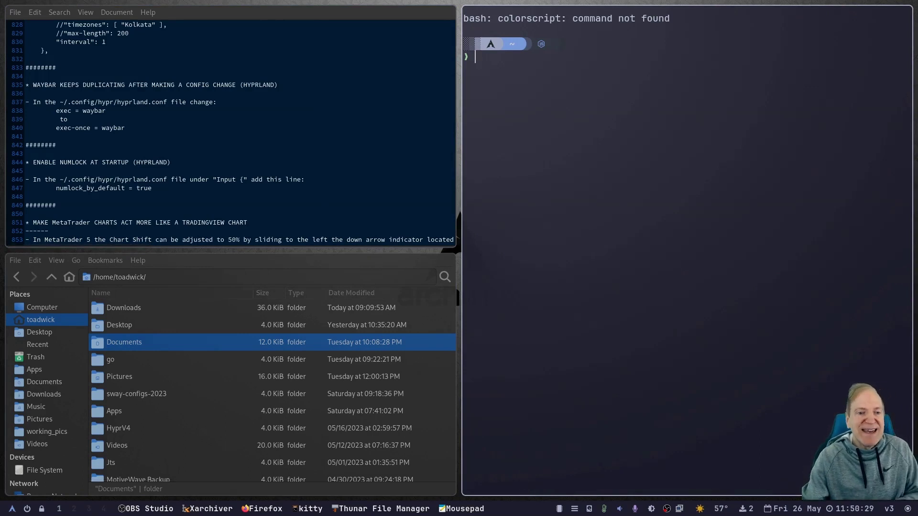
{"action": "left_click_drag", "start_coordinate": [60, 102], "coordinate": [168, 98]}
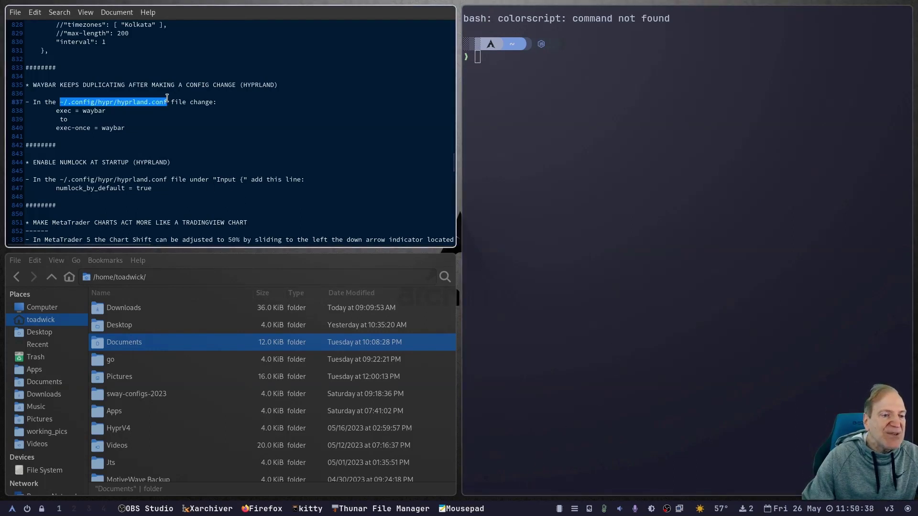
{"action": "right_click", "coordinate": [135, 102]}
{"action": "left_click", "coordinate": [163, 150]}
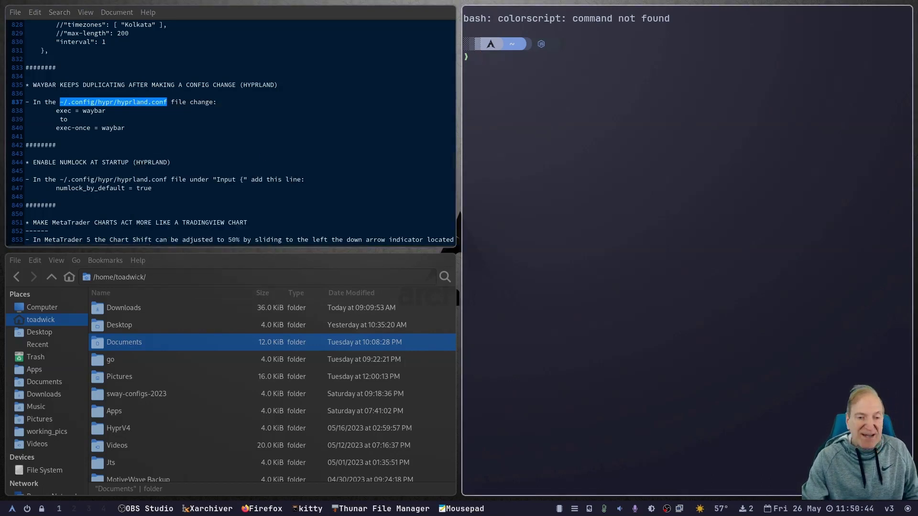
Open ~/.config/hypr/hyprland.conf in Neovim from the terminal, choosing to edit it anyway despite the existing swap file.
{"action": "key", "text": "ctrl+shift+v"}
{"action": "key", "text": "Left"}
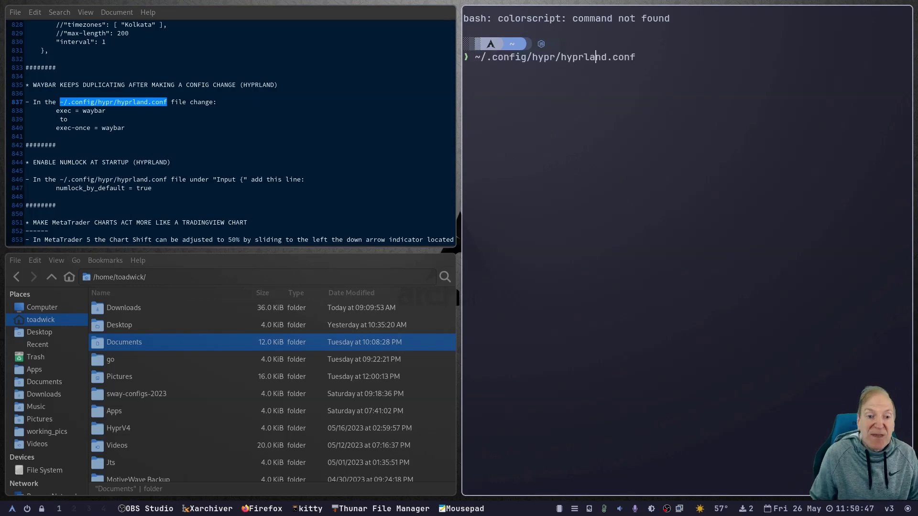
{"action": "key", "text": "Home"}
{"action": "type", "text": "nvim"}
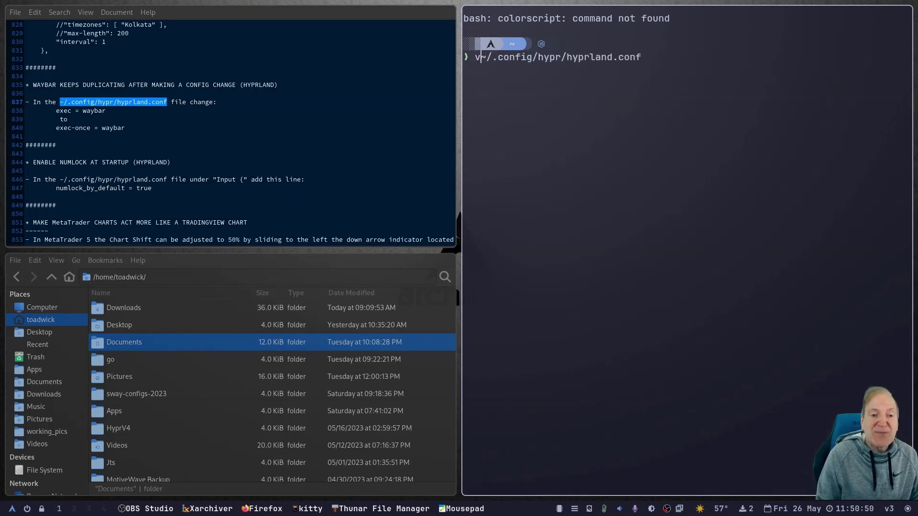
{"action": "key", "text": "Return"}
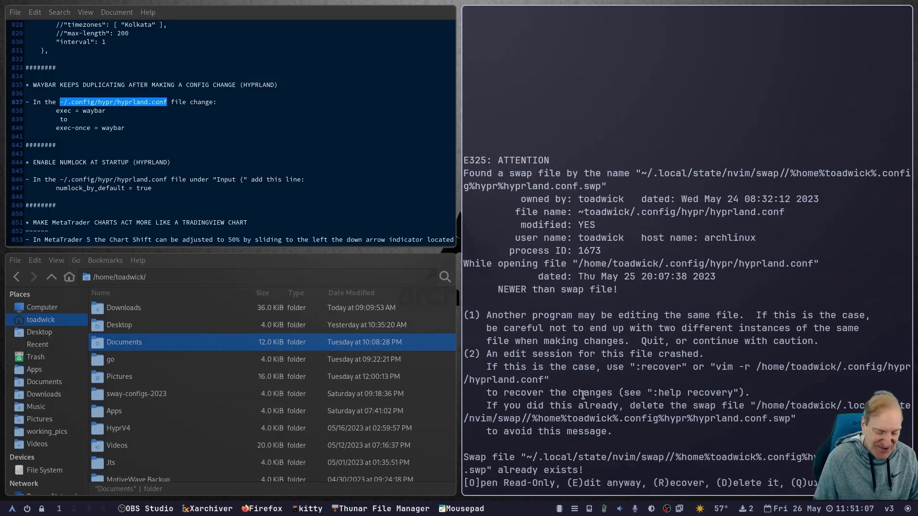
{"action": "key", "text": "e"}
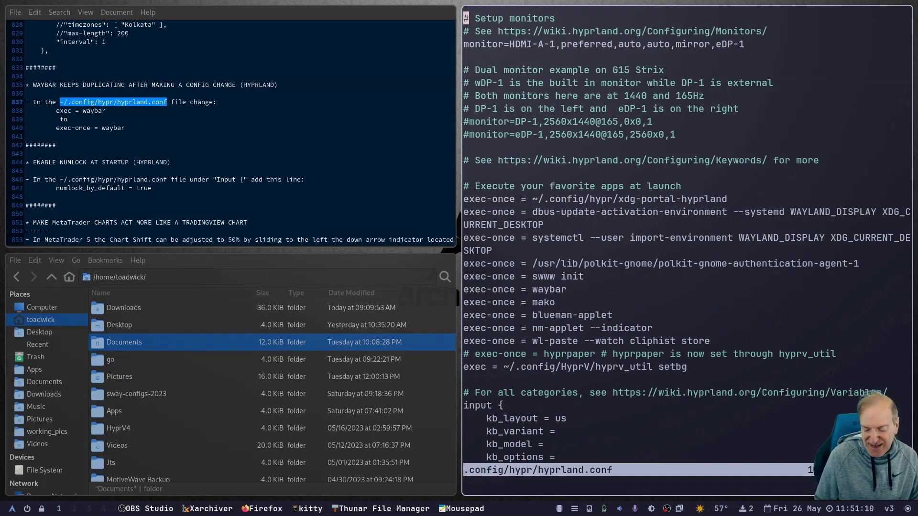
Look through the decoration, animation, window rule and key binding sections of hyprland.conf, and return to the file's beginning.
{"action": "key", "text": "ctrl+f"}
{"action": "key", "text": "ctrl+f"}
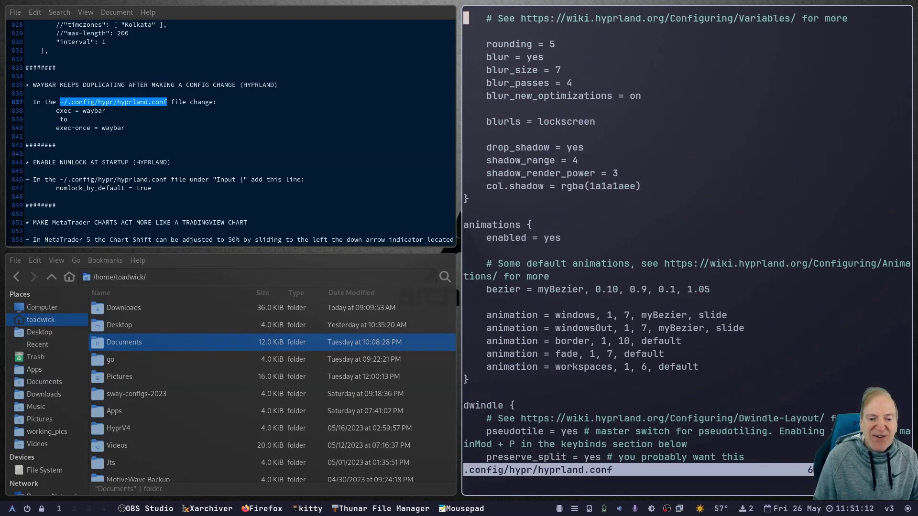
{"action": "key", "text": "ctrl+f"}
{"action": "key", "text": "ctrl+f"}
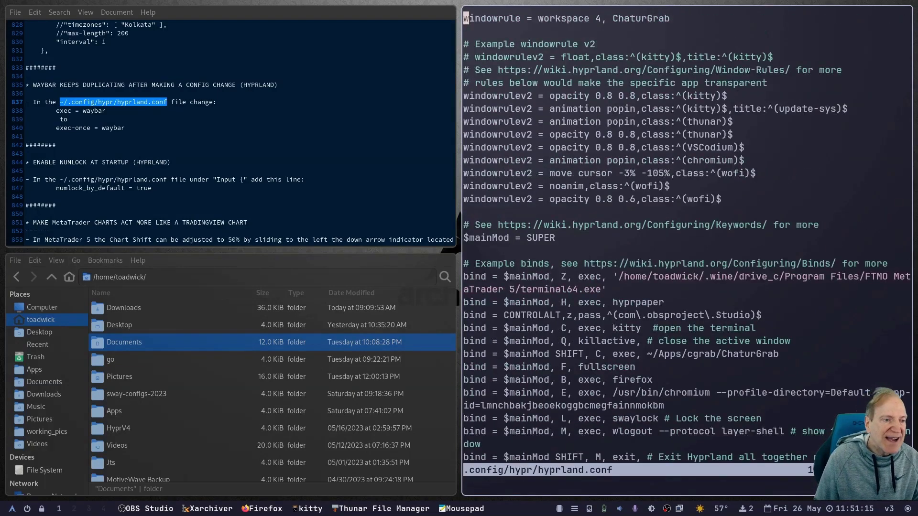
{"action": "key", "text": "ctrl+b"}
{"action": "key", "text": "ctrl+b"}
{"action": "key", "text": "ctrl+b"}
{"action": "key", "text": "ctrl+b"}
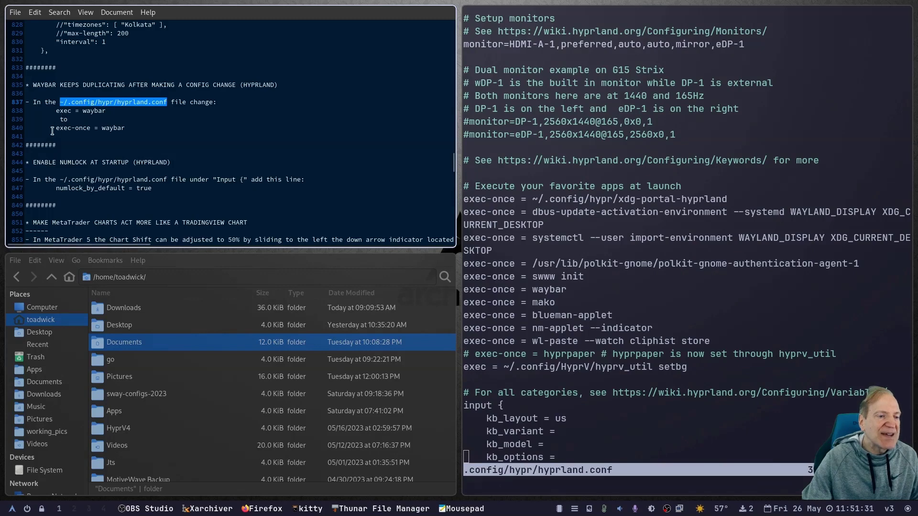
Point out the exec-once = waybar line among the launch commands by highlighting it, and clear the selection.
{"action": "left_click", "coordinate": [511, 199]}
{"action": "left_click", "coordinate": [512, 289]}
{"action": "key", "text": "Left"}
{"action": "key", "text": "Left"}
{"action": "key", "text": "Left"}
{"action": "key", "text": "Left"}
{"action": "key", "text": "Left"}
{"action": "key", "text": "Left"}
{"action": "key", "text": "Left"}
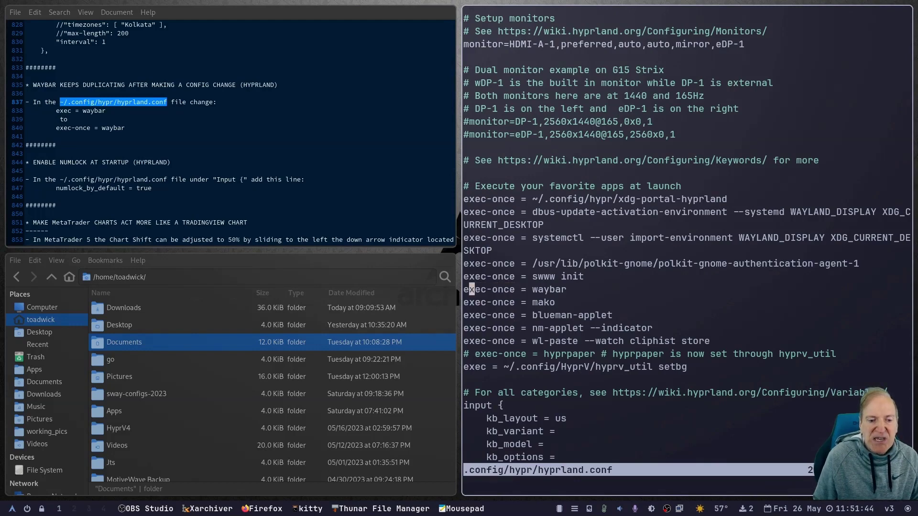
{"action": "left_click_drag", "start_coordinate": [569, 287], "coordinate": [463, 288]}
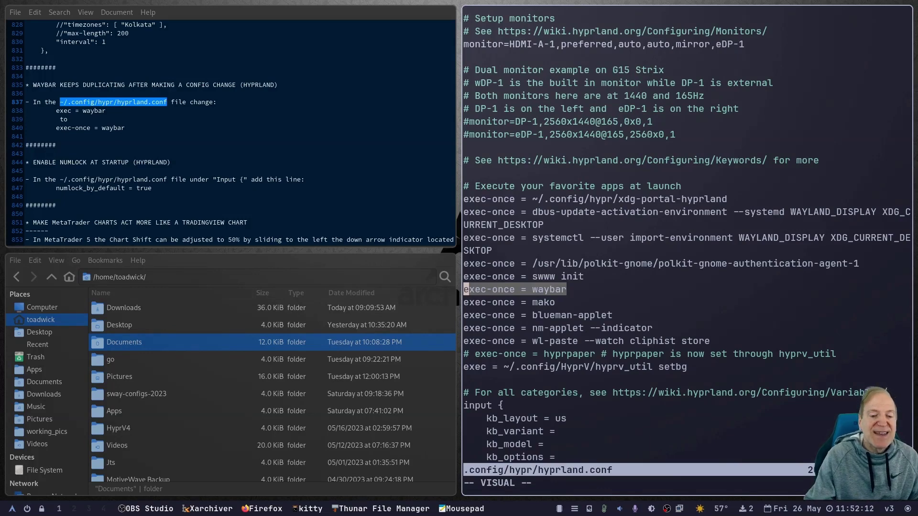
{"action": "left_click", "coordinate": [608, 291]}
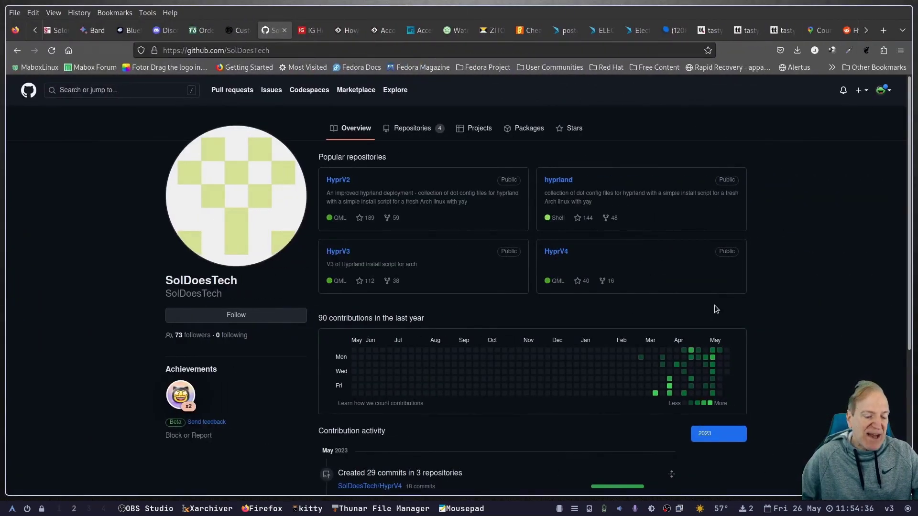
Check the MetaTrader chart on workspace 3, and reload the expired FTMO account metrics page in Firefox on workspace 2.
{"action": "key", "text": "super+3"}
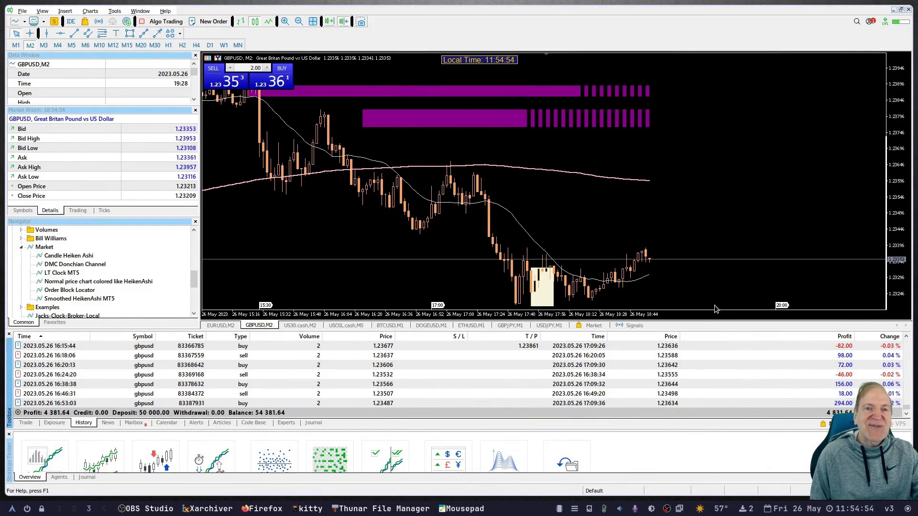
{"action": "key", "text": "super+2"}
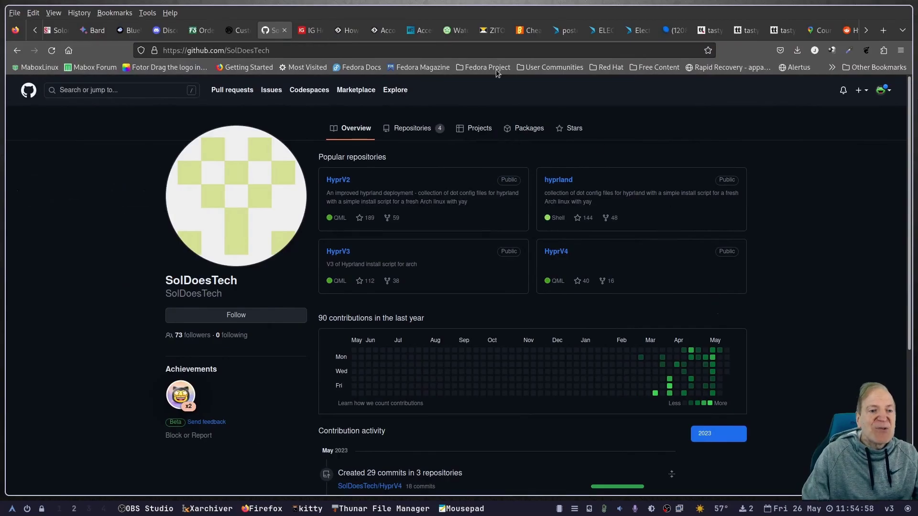
{"action": "left_click", "coordinate": [380, 30]}
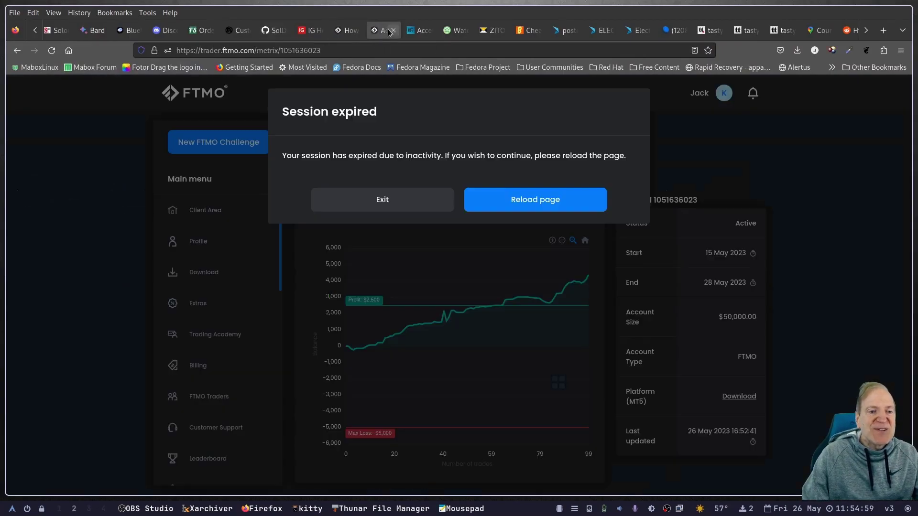
{"action": "left_click", "coordinate": [536, 203]}
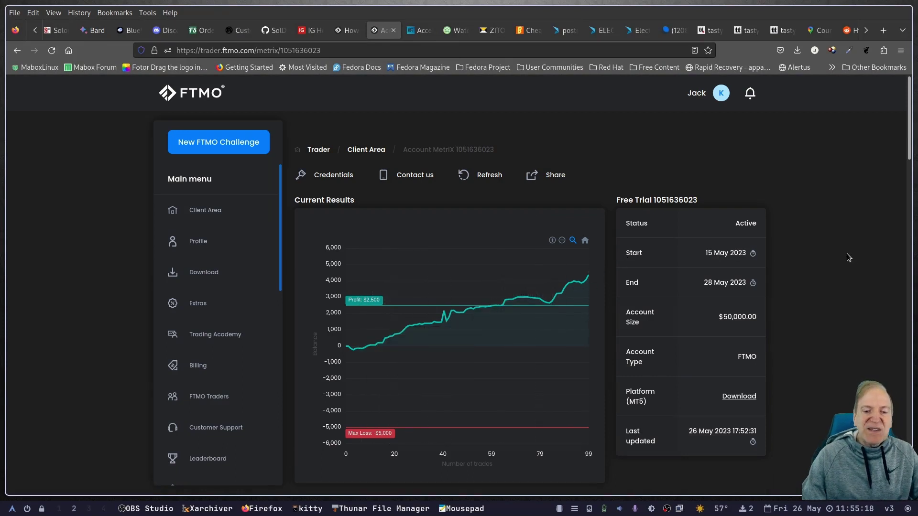
Examine the account's current results, consistency score, trading objectives, statistics and daily summary on the FTMO page.
{"action": "left_click_drag", "start_coordinate": [912, 108], "coordinate": [901, 196]}
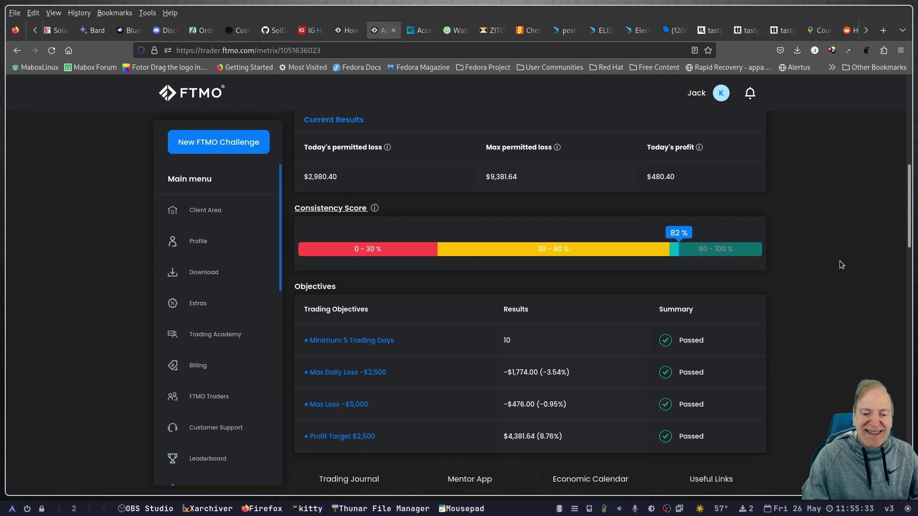
{"action": "scroll", "coordinate": [839, 247], "scroll_direction": "down", "scroll_amount": 3}
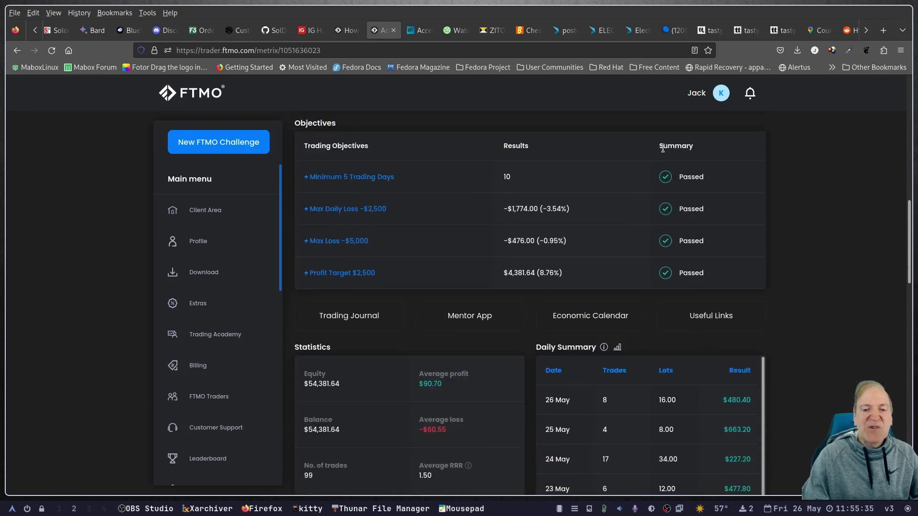
{"action": "scroll", "coordinate": [868, 346], "scroll_direction": "down", "scroll_amount": 5}
{"action": "scroll", "coordinate": [867, 344], "scroll_direction": "up", "scroll_amount": 2}
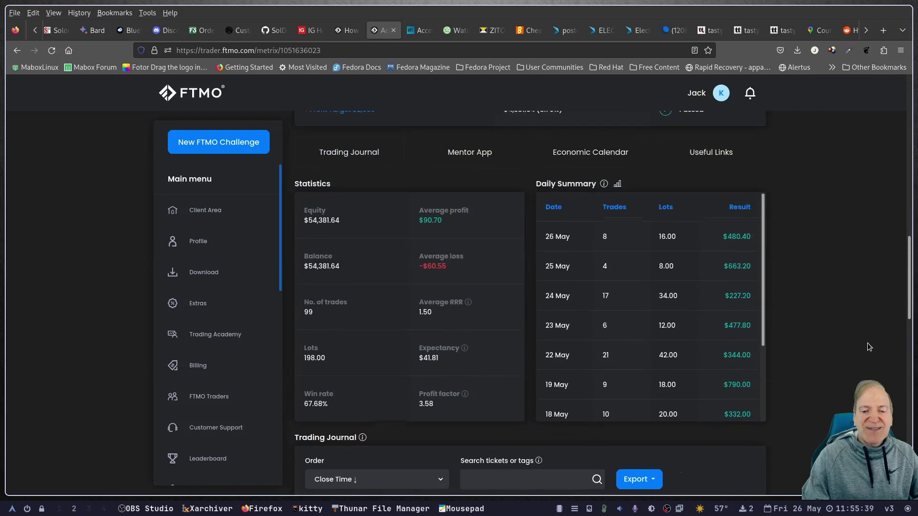
{"action": "left_click_drag", "start_coordinate": [764, 246], "coordinate": [780, 220]}
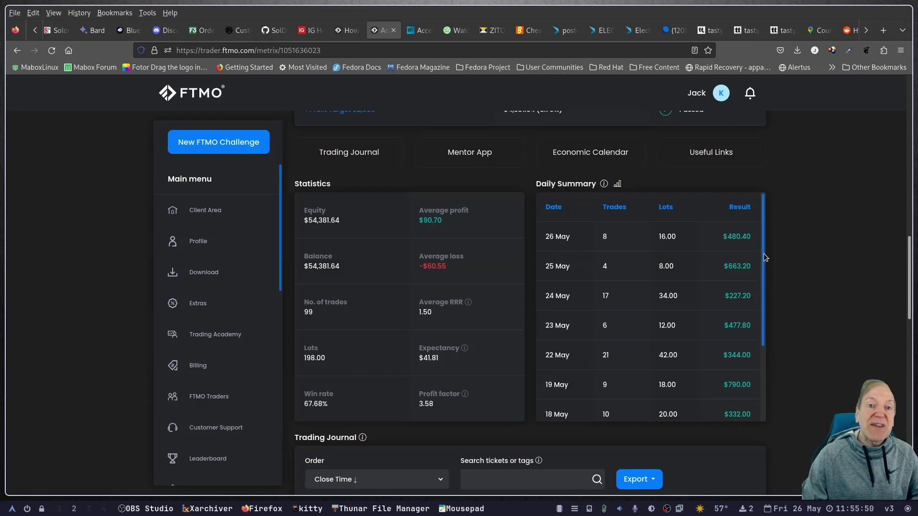
Look through the most recent trades on the first page of the account's Trading Journal.
{"action": "scroll", "coordinate": [789, 278], "scroll_direction": "down", "scroll_amount": 3}
{"action": "scroll", "coordinate": [815, 292], "scroll_direction": "down", "scroll_amount": 3}
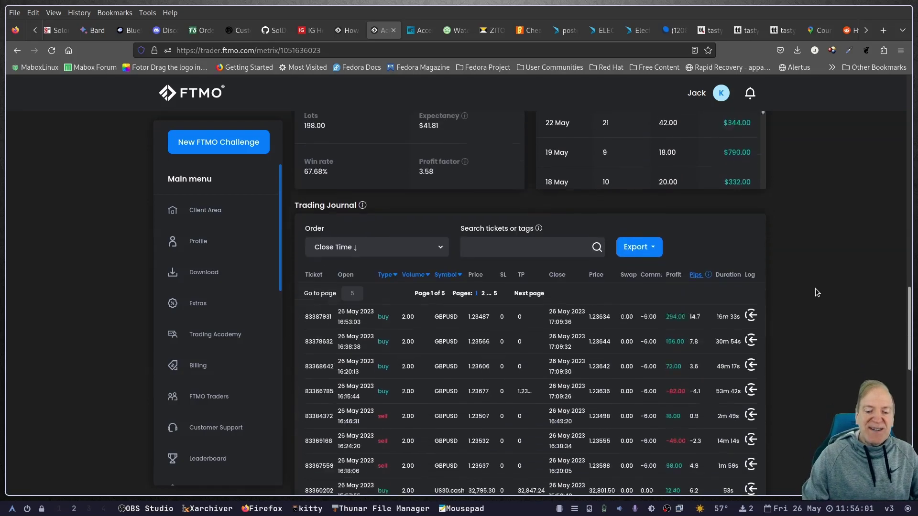
{"action": "scroll", "coordinate": [768, 282], "scroll_direction": "down", "scroll_amount": 5}
{"action": "scroll", "coordinate": [772, 314], "scroll_direction": "down", "scroll_amount": 3}
{"action": "scroll", "coordinate": [777, 311], "scroll_direction": "up", "scroll_amount": 5}
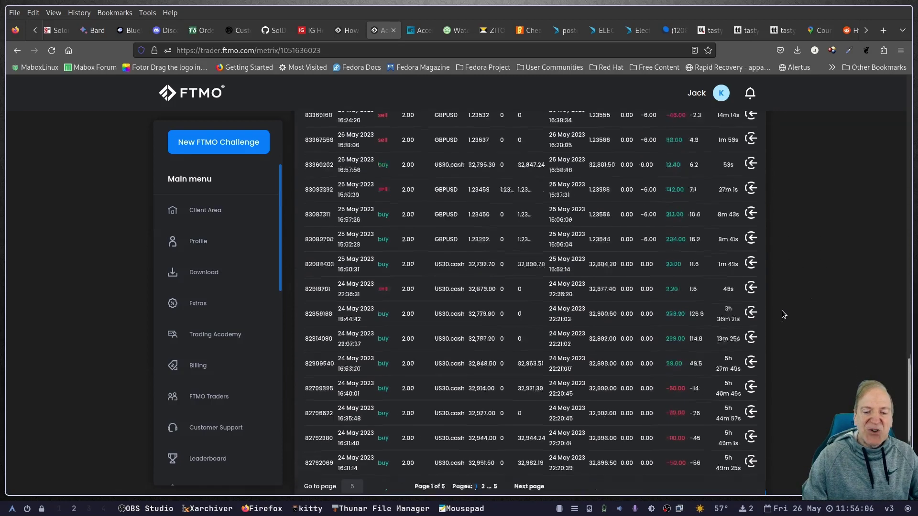
{"action": "scroll", "coordinate": [782, 309], "scroll_direction": "down", "scroll_amount": 2}
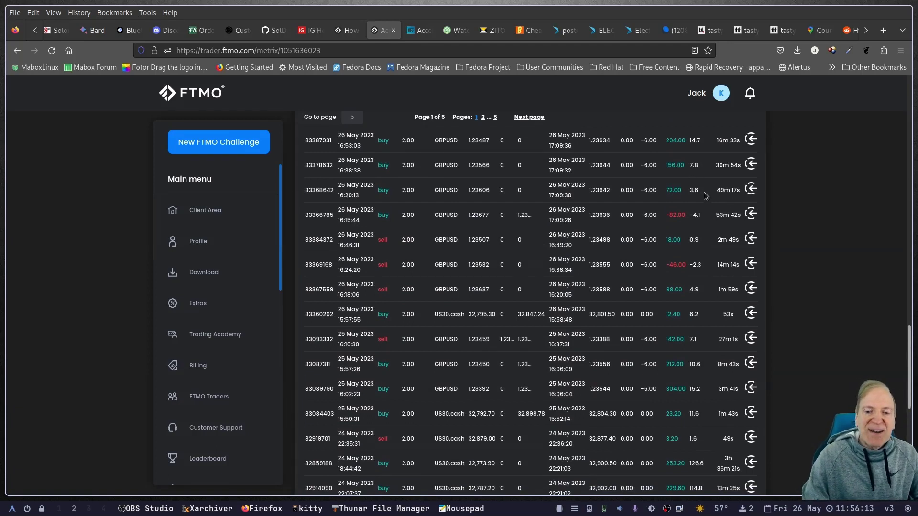
Check the Daily Summary results against the individual trades listed on the journal's first page.
{"action": "scroll", "coordinate": [821, 211], "scroll_direction": "up", "scroll_amount": 10}
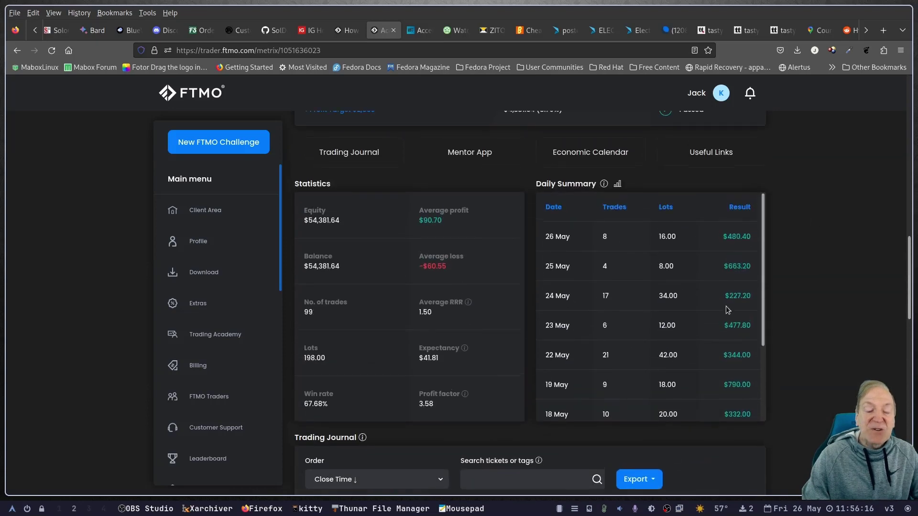
{"action": "mouse_move", "coordinate": [765, 260]}
{"action": "left_mouse_down"}
{"action": "mouse_move", "coordinate": [781, 331]}
{"action": "mouse_move", "coordinate": [781, 253]}
{"action": "left_mouse_up"}
{"action": "scroll", "coordinate": [821, 247], "scroll_direction": "down", "scroll_amount": 10}
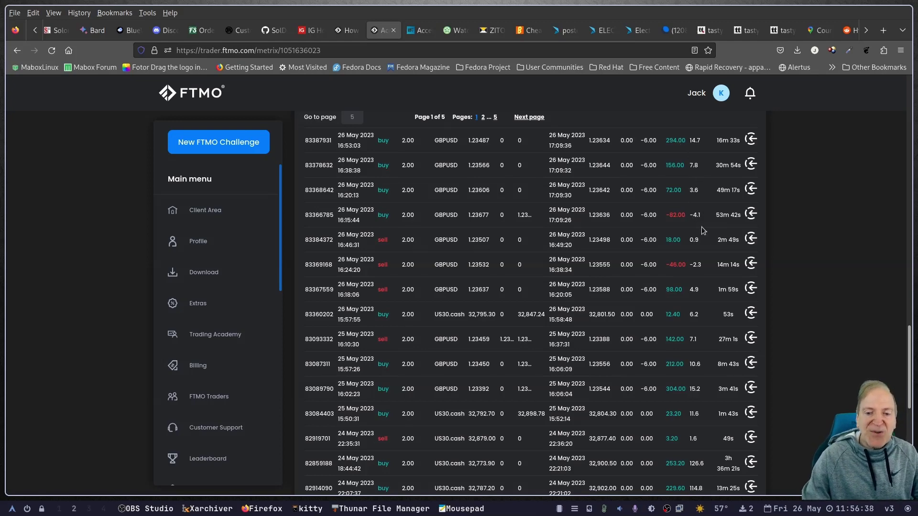
{"action": "scroll", "coordinate": [706, 254], "scroll_direction": "down", "scroll_amount": 5}
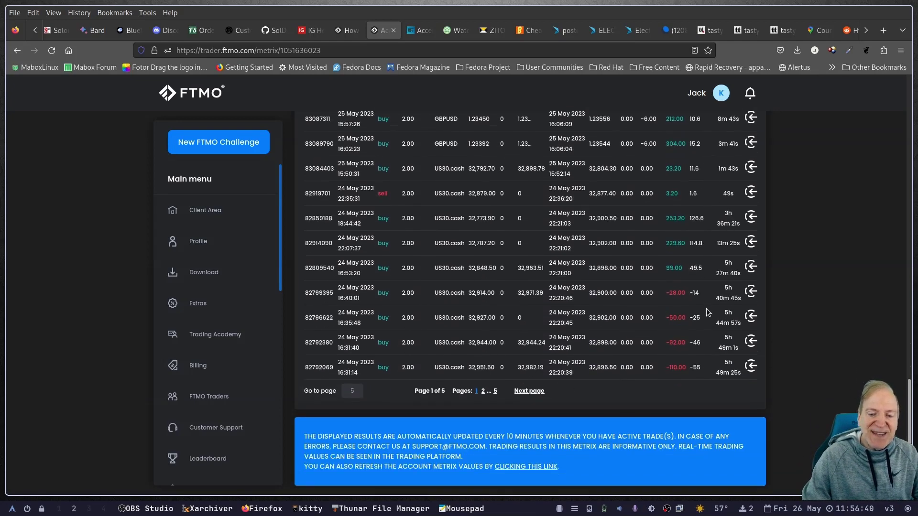
Open page 2 of the Trading Journal and review its trades down to the end of the list.
{"action": "left_click", "coordinate": [484, 392]}
{"action": "scroll", "coordinate": [839, 298], "scroll_direction": "down", "scroll_amount": 5}
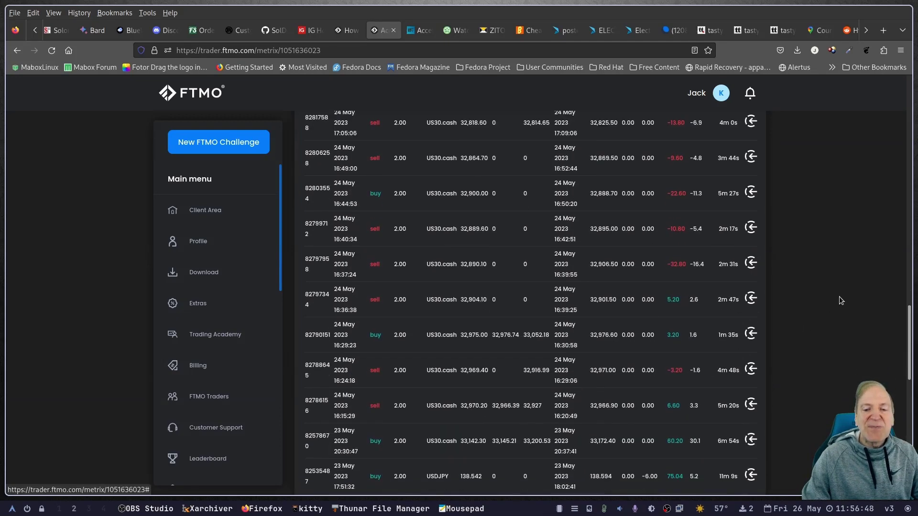
{"action": "scroll", "coordinate": [840, 299], "scroll_direction": "up", "scroll_amount": 2}
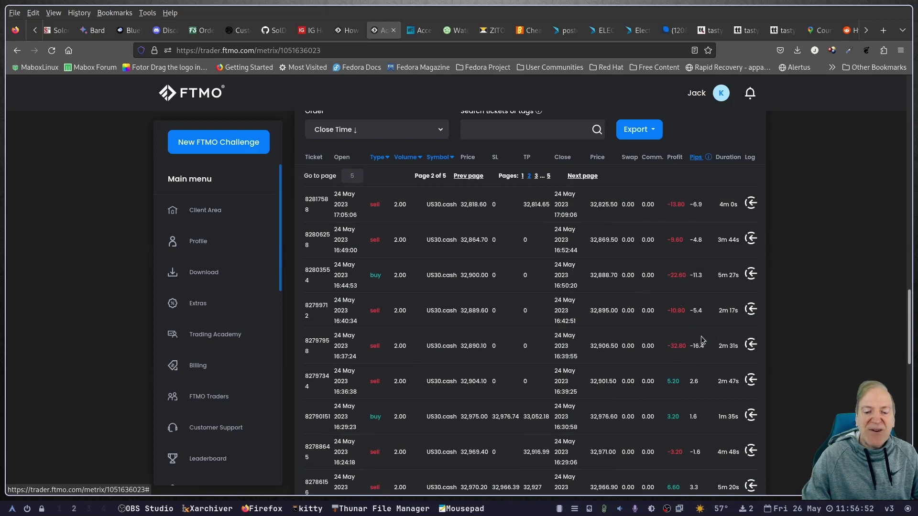
{"action": "scroll", "coordinate": [701, 337], "scroll_direction": "down", "scroll_amount": 5}
{"action": "scroll", "coordinate": [704, 320], "scroll_direction": "down", "scroll_amount": 3}
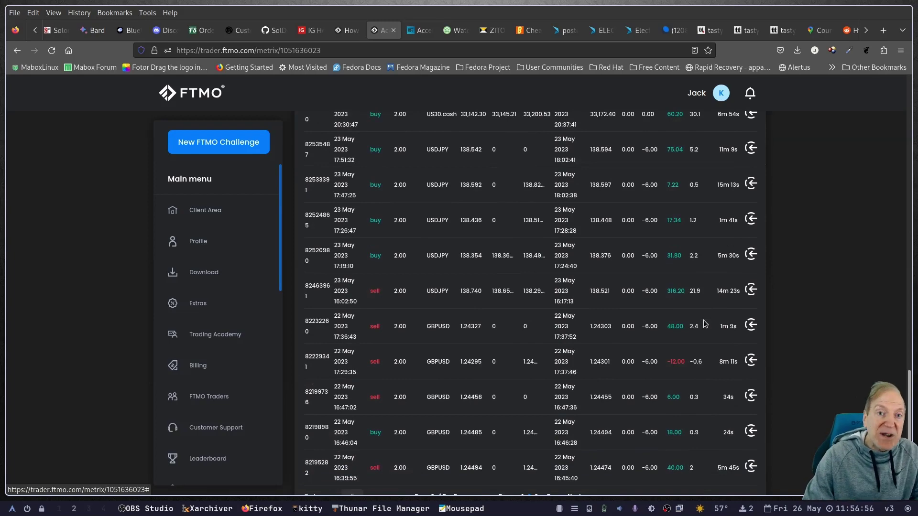
{"action": "scroll", "coordinate": [710, 300], "scroll_direction": "down", "scroll_amount": 3}
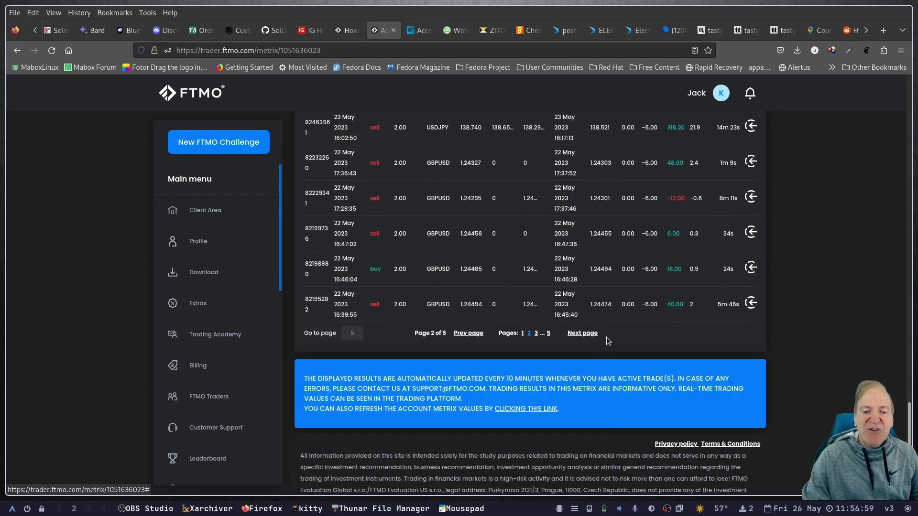
Go through pages 3, 4 and 5 of the Trading Journal to review the earlier trades.
{"action": "left_click", "coordinate": [537, 334]}
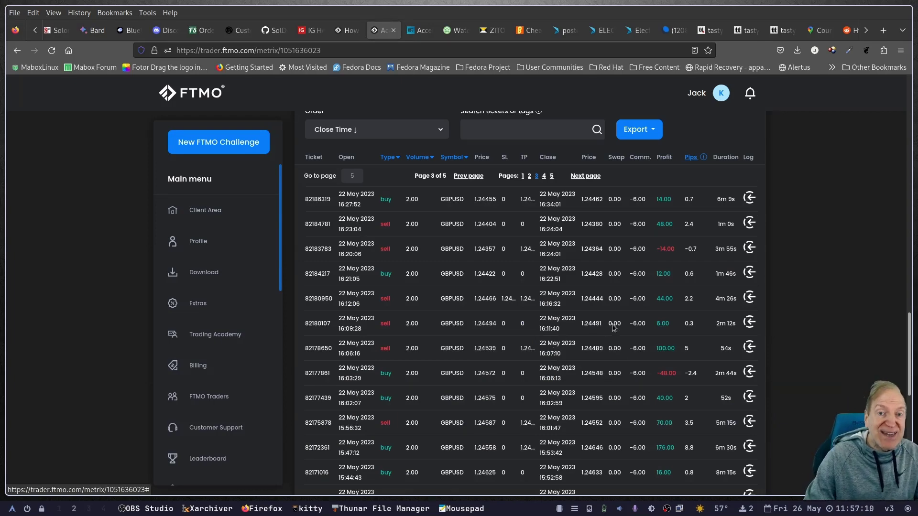
{"action": "scroll", "coordinate": [791, 308], "scroll_direction": "down", "scroll_amount": 4}
{"action": "scroll", "coordinate": [793, 314], "scroll_direction": "down", "scroll_amount": 4}
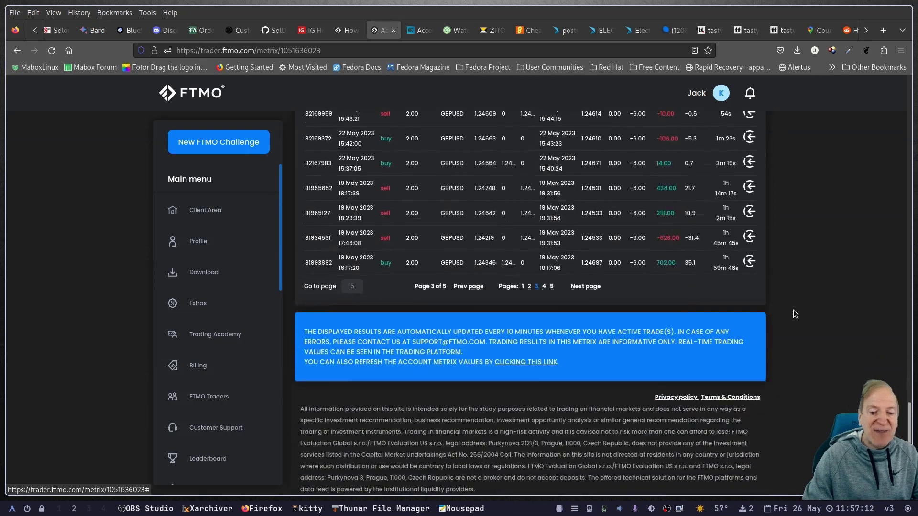
{"action": "left_click", "coordinate": [544, 287]}
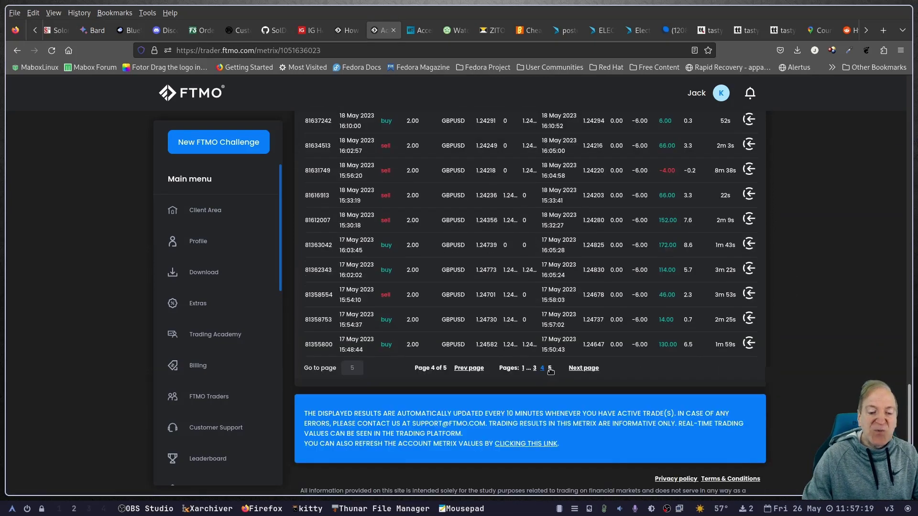
{"action": "left_click", "coordinate": [550, 368]}
{"action": "scroll", "coordinate": [791, 340], "scroll_direction": "down", "scroll_amount": 4}
{"action": "scroll", "coordinate": [792, 339], "scroll_direction": "down", "scroll_amount": 7}
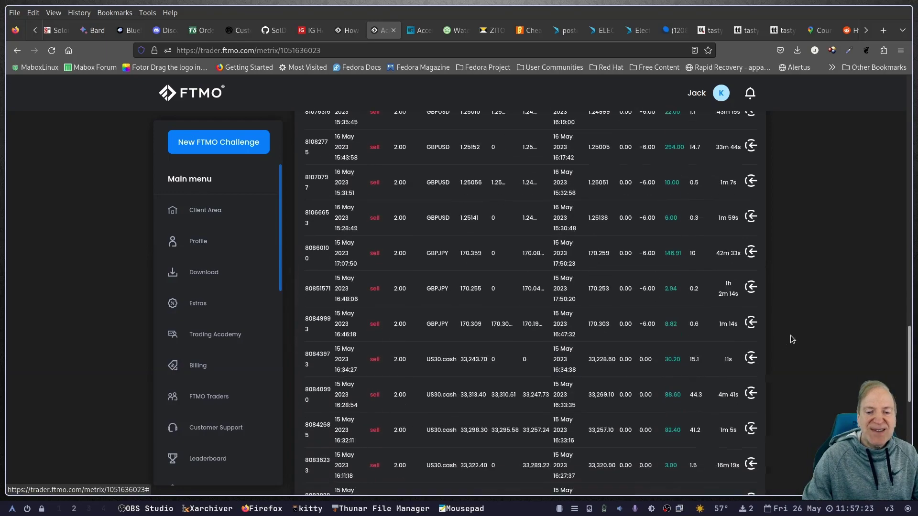
{"action": "scroll", "coordinate": [791, 335], "scroll_direction": "down", "scroll_amount": 2}
Review the consistency score and trading objectives again, and return to the Current Results chart.
{"action": "scroll", "coordinate": [793, 334], "scroll_direction": "up", "scroll_amount": 12}
{"action": "scroll", "coordinate": [793, 335], "scroll_direction": "up", "scroll_amount": 3}
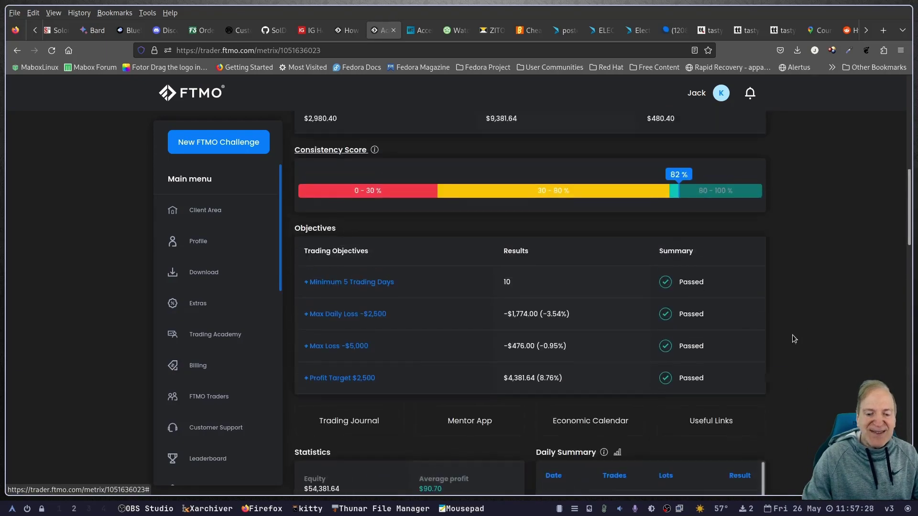
{"action": "scroll", "coordinate": [792, 334], "scroll_direction": "down", "scroll_amount": 1}
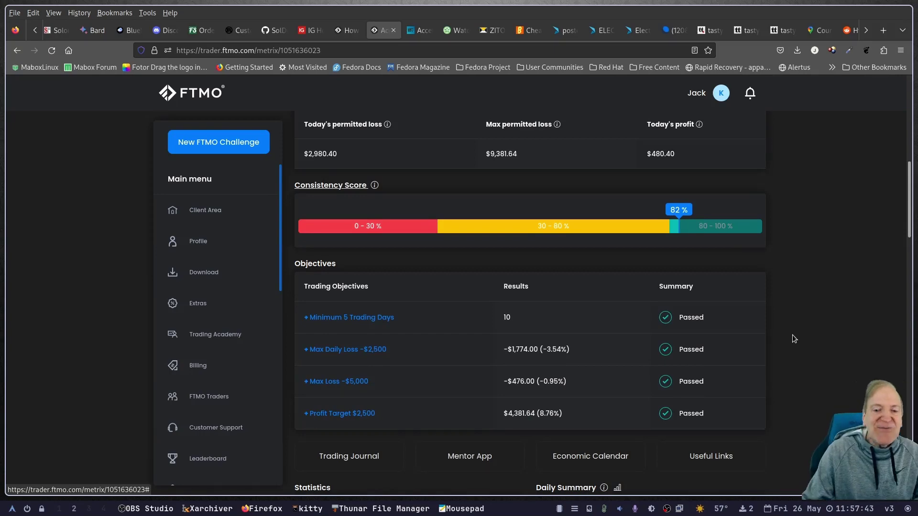
{"action": "scroll", "coordinate": [796, 268], "scroll_direction": "up", "scroll_amount": 10}
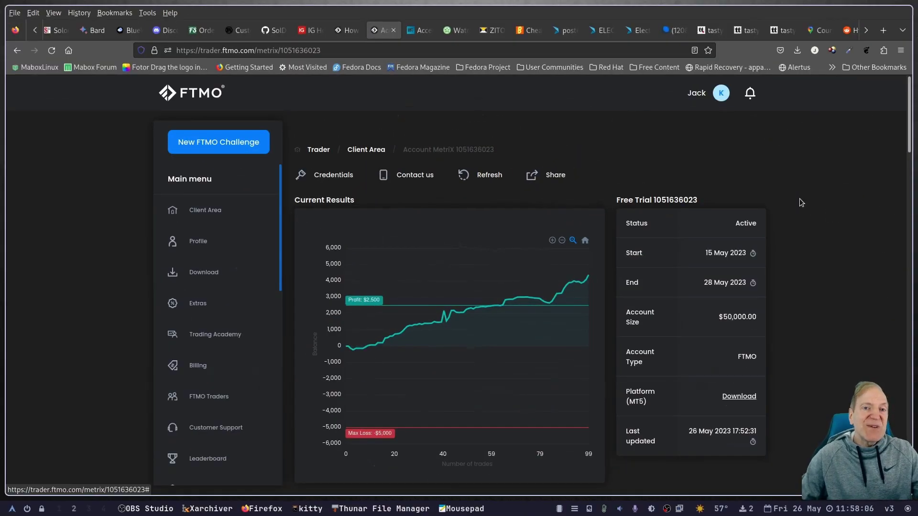
Show MetaTrader on workspace 3 and OBS Studio on workspace 4, and return to Firefox on workspace 2.
{"action": "key", "text": "ctrl+alt+Right"}
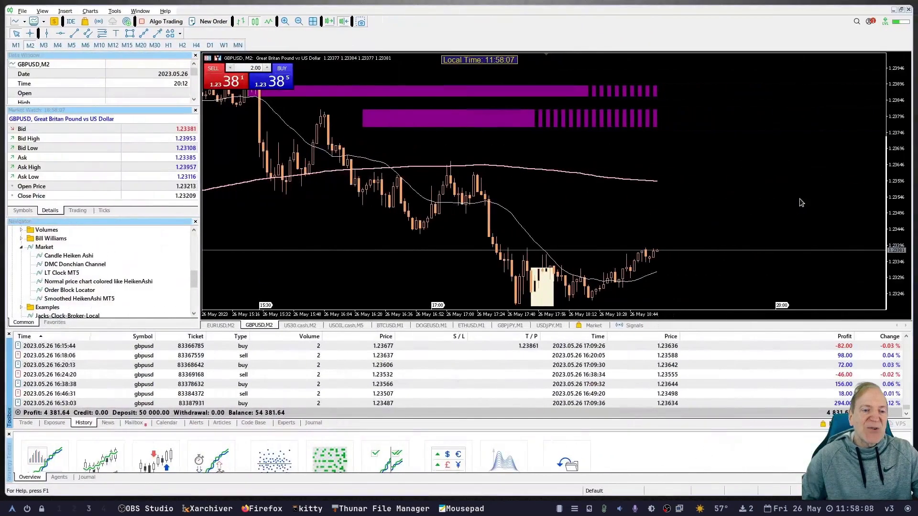
{"action": "key", "text": "ctrl+alt+Right"}
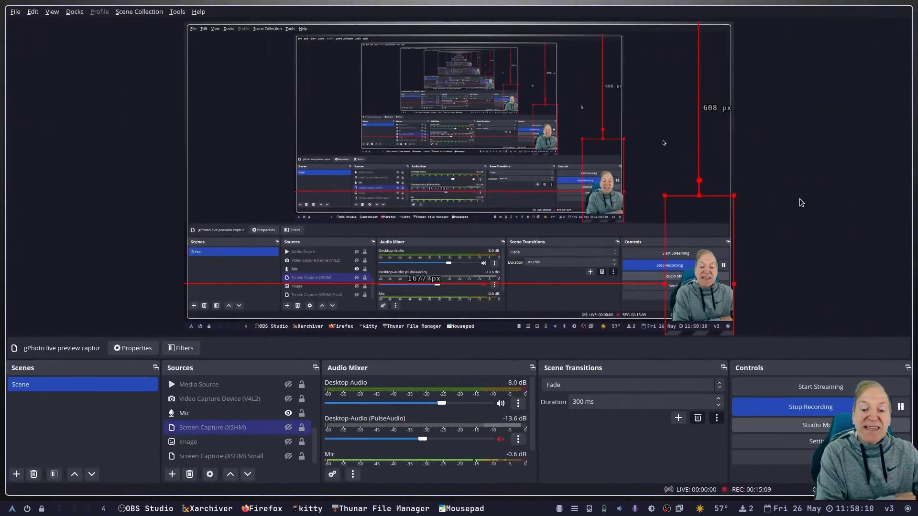
{"action": "key", "text": "ctrl+alt+Left"}
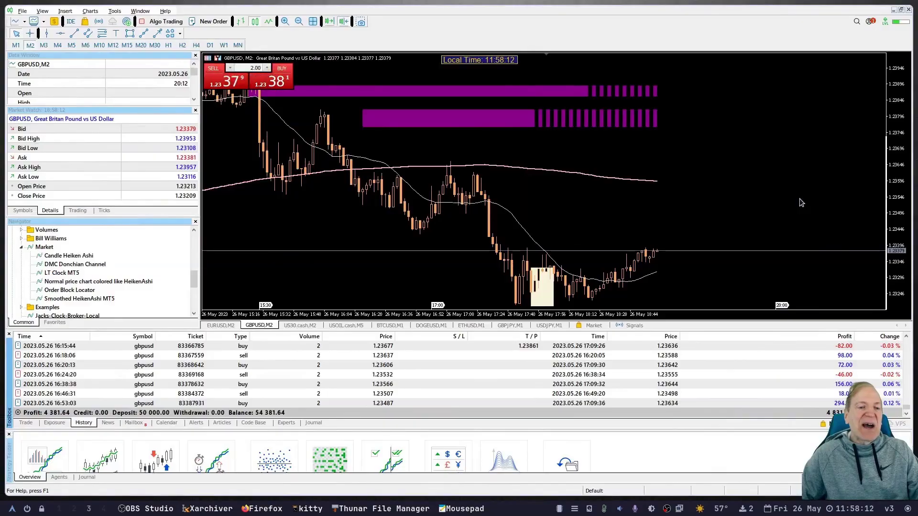
{"action": "key", "text": "ctrl+alt+Left"}
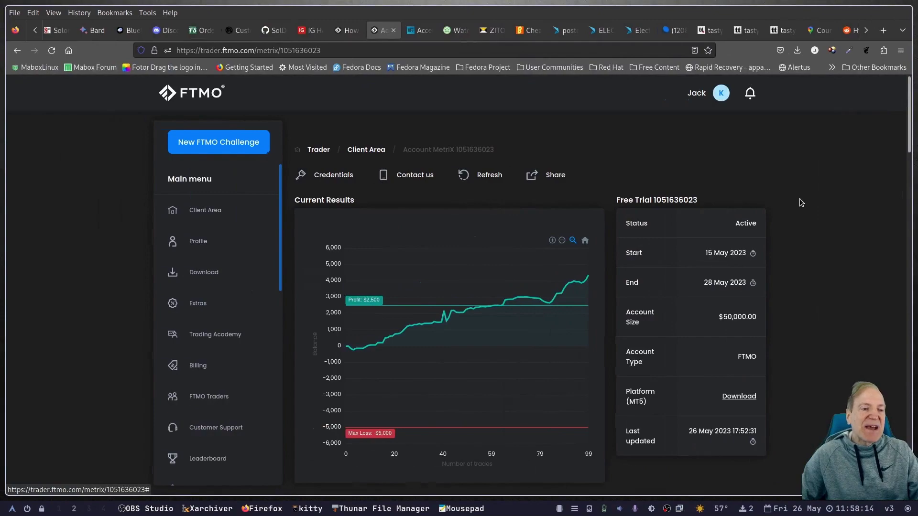
Switch to workspace 1 and read the Mousepad notes on the Waybar clock format and the wttr weather widgets.
{"action": "key", "text": "ctrl+alt+Left"}
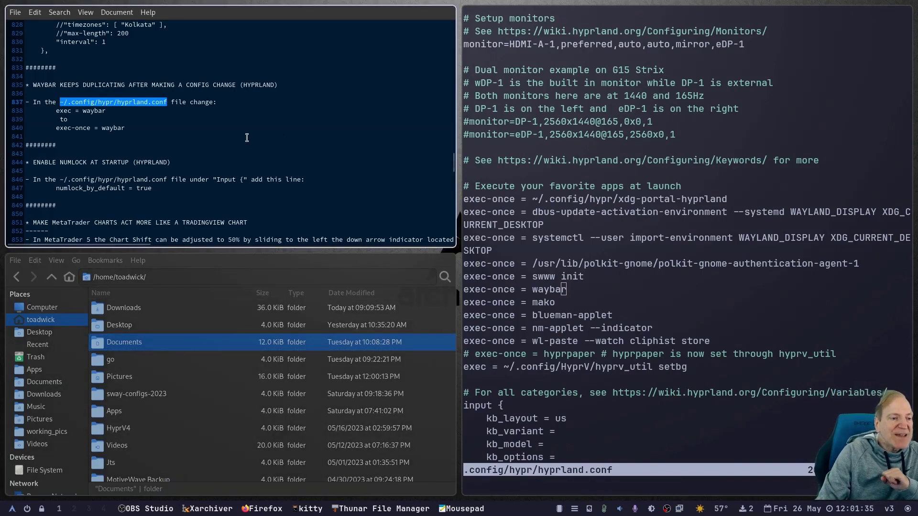
{"action": "scroll", "coordinate": [247, 138], "scroll_direction": "up", "scroll_amount": 5}
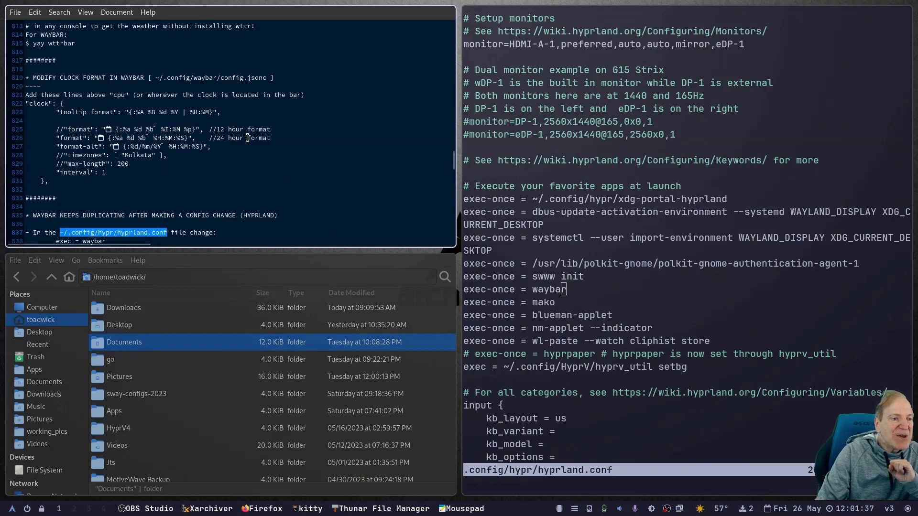
{"action": "scroll", "coordinate": [247, 138], "scroll_direction": "up", "scroll_amount": 3}
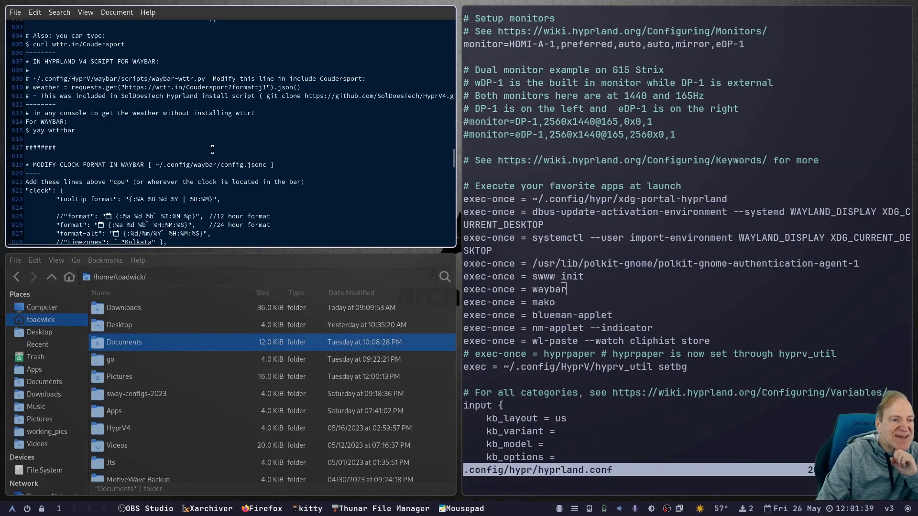
{"action": "scroll", "coordinate": [207, 146], "scroll_direction": "up", "scroll_amount": 2}
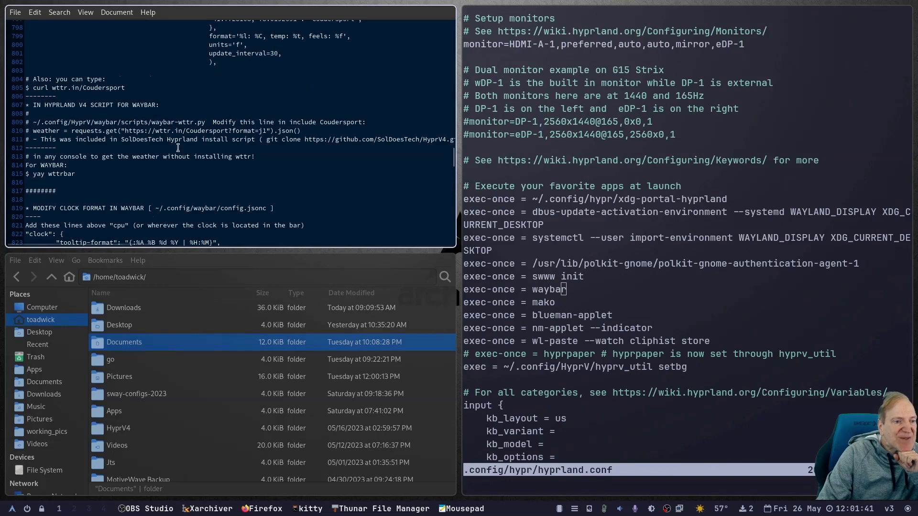
{"action": "scroll", "coordinate": [165, 179], "scroll_direction": "up", "scroll_amount": 6}
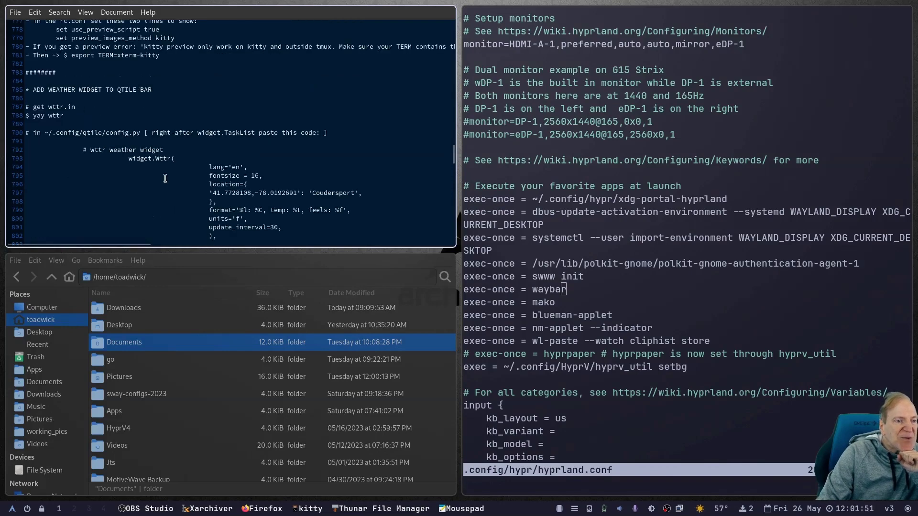
{"action": "scroll", "coordinate": [164, 178], "scroll_direction": "down", "scroll_amount": 3}
{"action": "scroll", "coordinate": [165, 178], "scroll_direction": "up", "scroll_amount": 3}
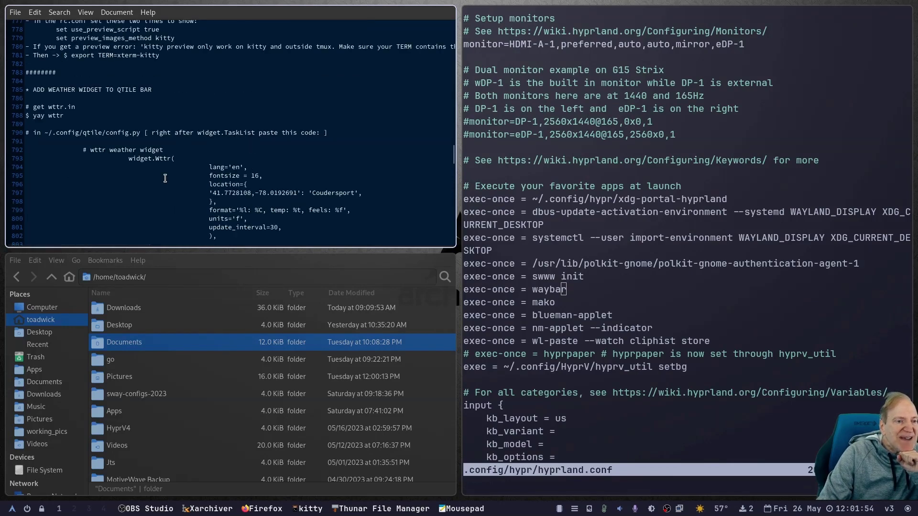
Read the notes on ranger image previews in kitty and random colour scripts in the terminal.
{"action": "scroll", "coordinate": [165, 178], "scroll_direction": "up", "scroll_amount": 2}
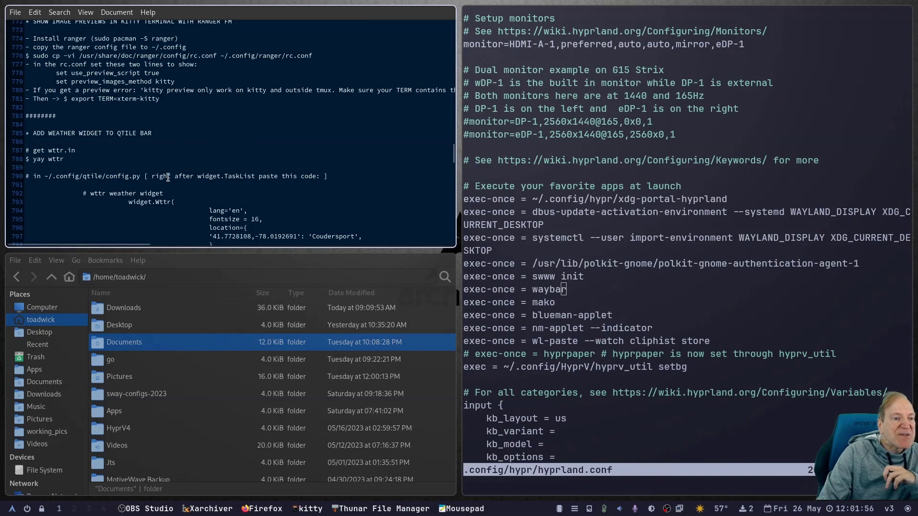
{"action": "scroll", "coordinate": [196, 143], "scroll_direction": "up", "scroll_amount": 2}
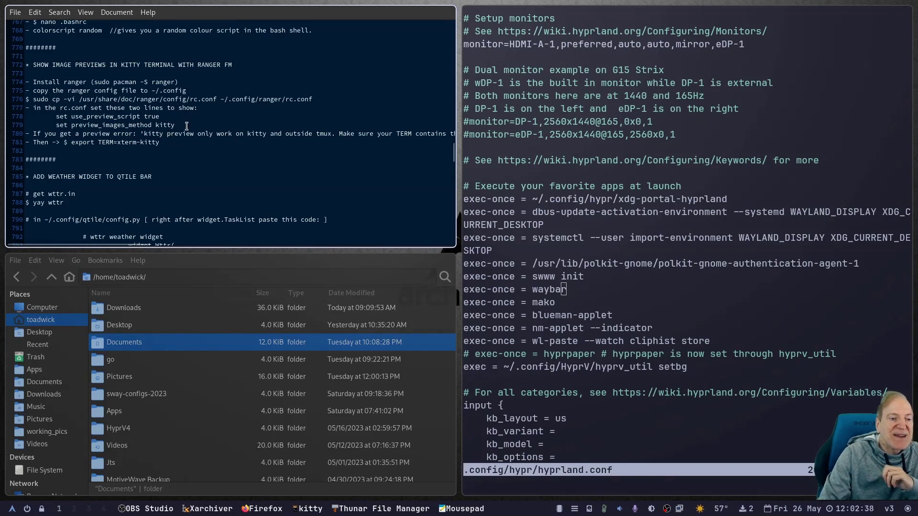
{"action": "scroll", "coordinate": [195, 119], "scroll_direction": "up", "scroll_amount": 2}
{"action": "scroll", "coordinate": [196, 119], "scroll_direction": "up", "scroll_amount": 3}
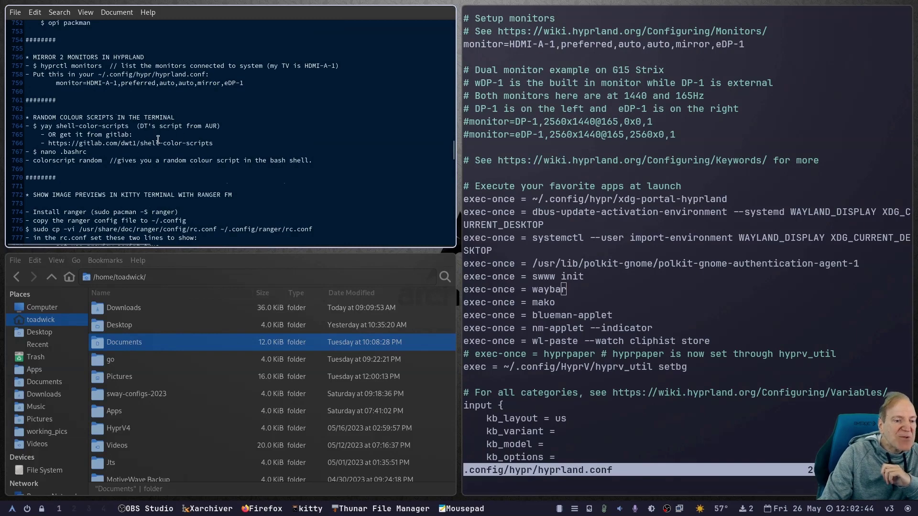
Quit vim in the kitty terminal to close hyprland.conf with the :q command.
{"action": "left_click", "coordinate": [656, 277]}
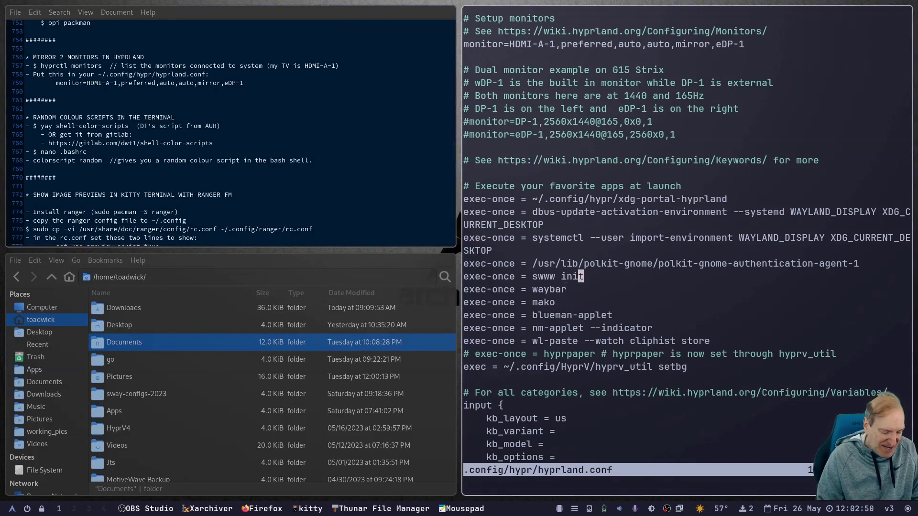
{"action": "type", "text": ":q"}
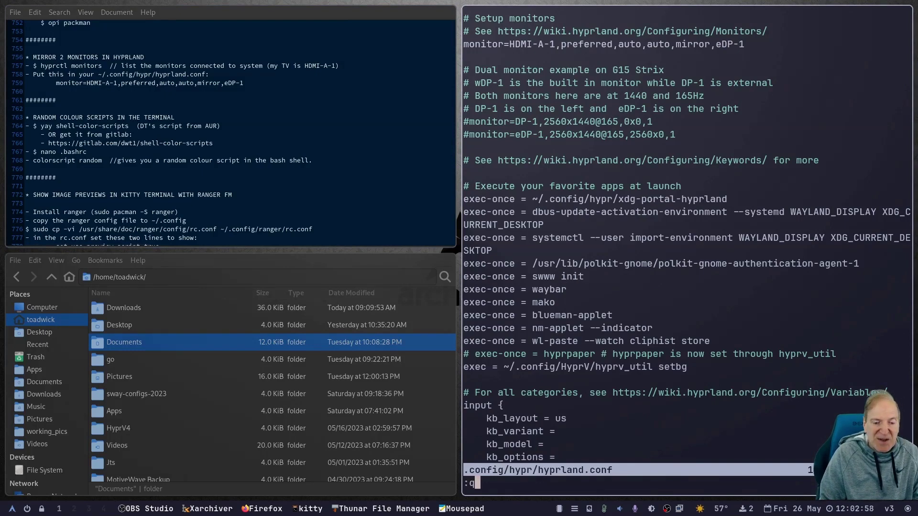
{"action": "key", "text": "Return"}
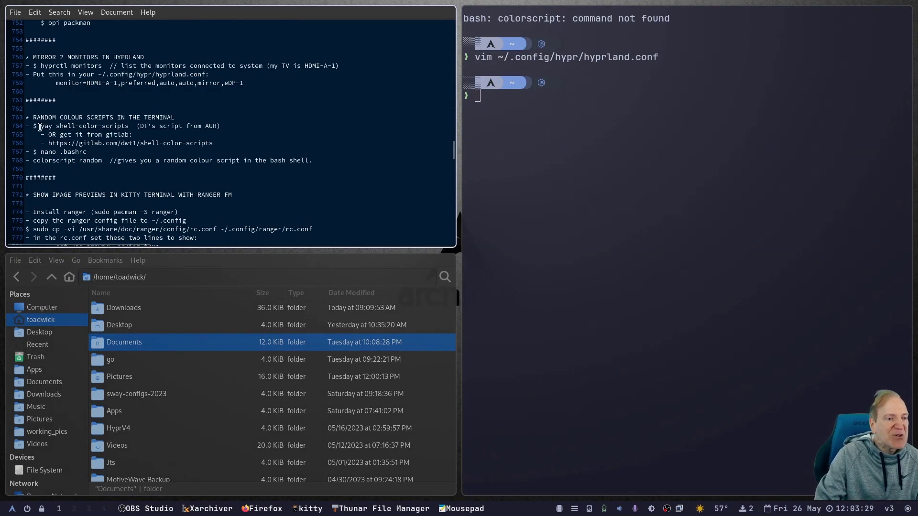
Copy the command yay shell-color-scripts from the random colour scripts note.
{"action": "left_click_drag", "start_coordinate": [40, 126], "coordinate": [127, 128]}
{"action": "right_click", "coordinate": [110, 127]}
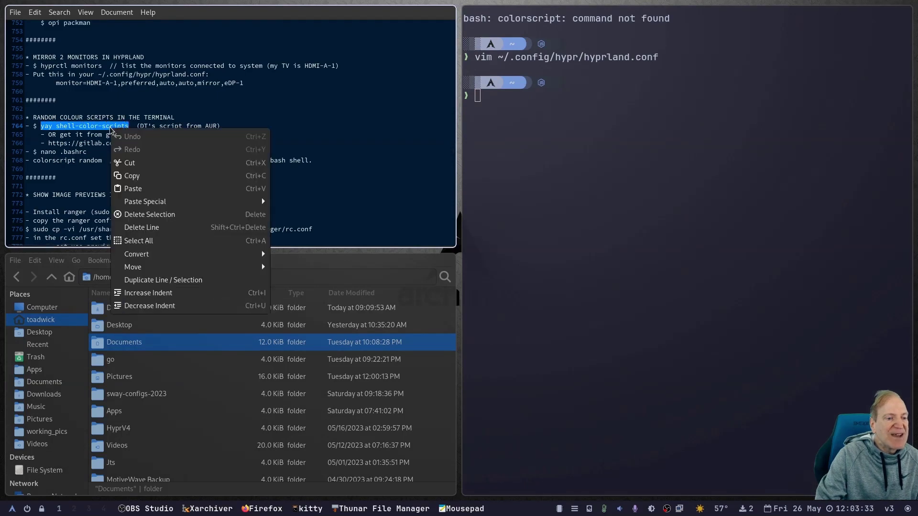
{"action": "left_click", "coordinate": [127, 175]}
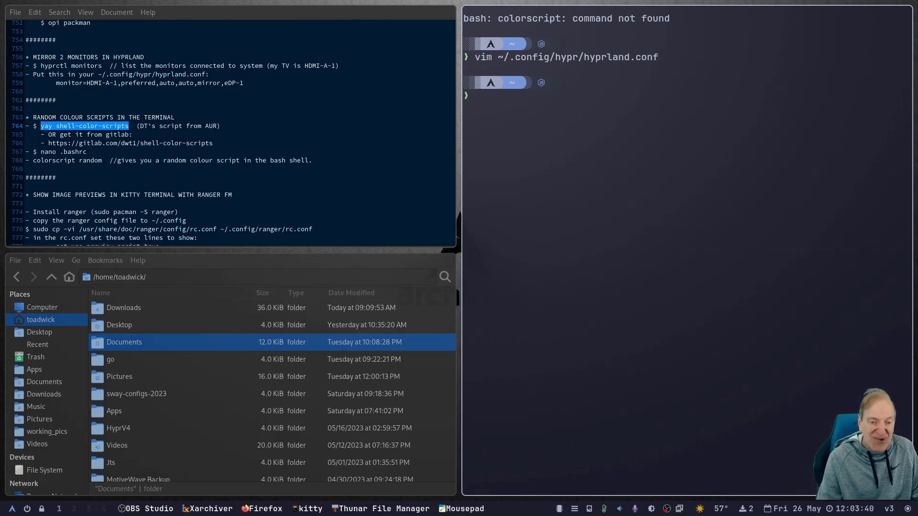
{"action": "key", "text": "ctrl+shift+v"}
{"action": "key", "text": "Return"}
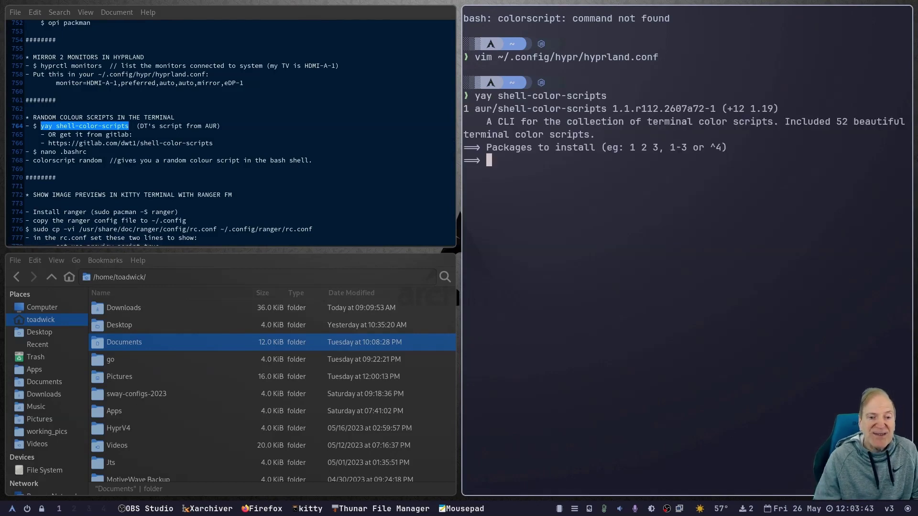
{"action": "key", "text": "Return"}
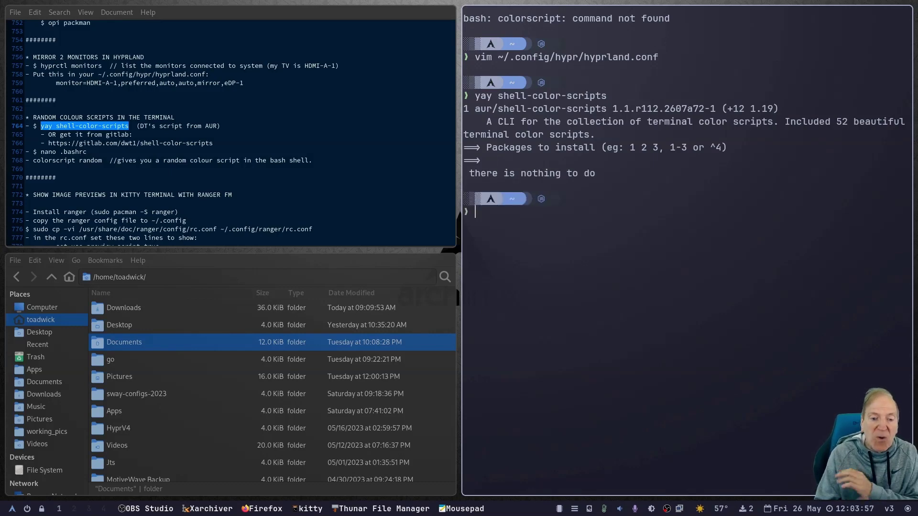
Run yay shell-color-scripts and install package 1 from the AUR, accepting the default answers to the build prompts.
{"action": "key", "text": "ctrl+shift+v"}
{"action": "key", "text": "Return"}
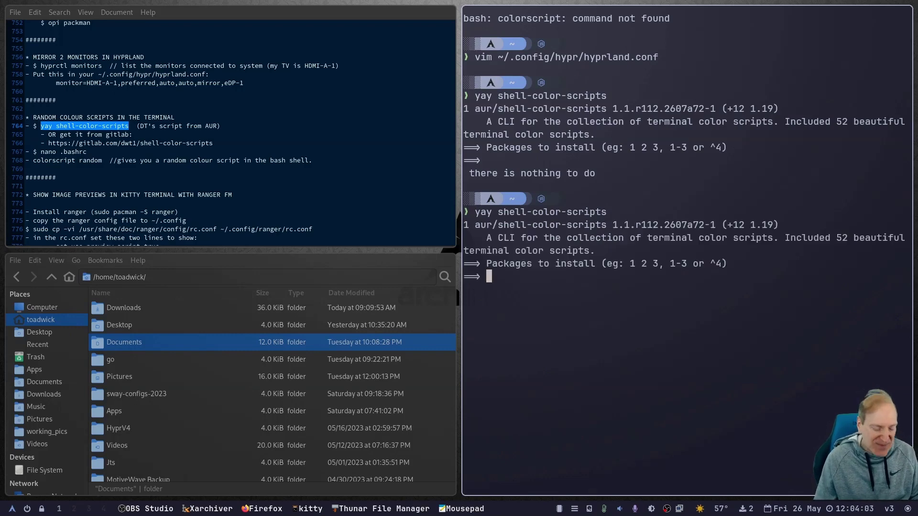
{"action": "type", "text": "1"}
{"action": "key", "text": "Return"}
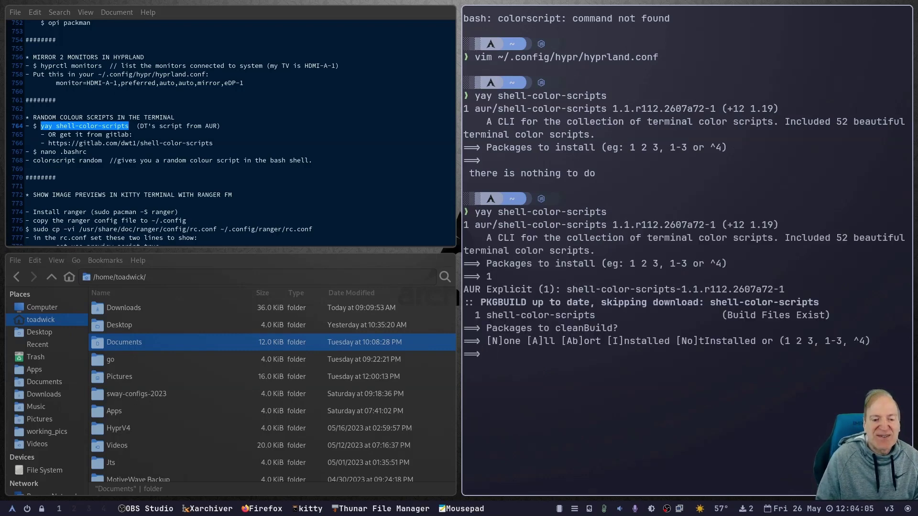
{"action": "key", "text": "Return"}
{"action": "key", "text": "Return"}
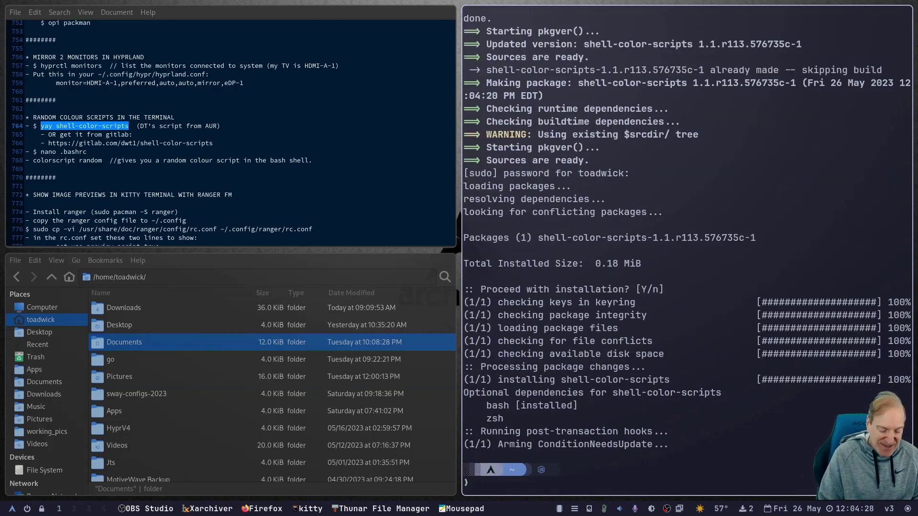
Reload the bash configuration with source .bashrc to run a colour script, and clear the terminal output.
{"action": "type", "text": "source .bashrc"}
{"action": "key", "text": "Return"}
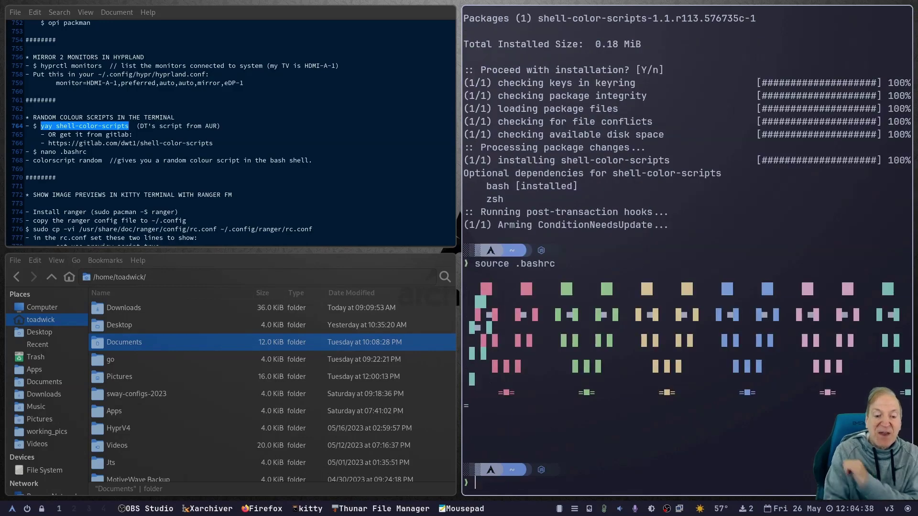
{"action": "type", "text": "cl"}
{"action": "type", "text": "ear"}
{"action": "key", "text": "Return"}
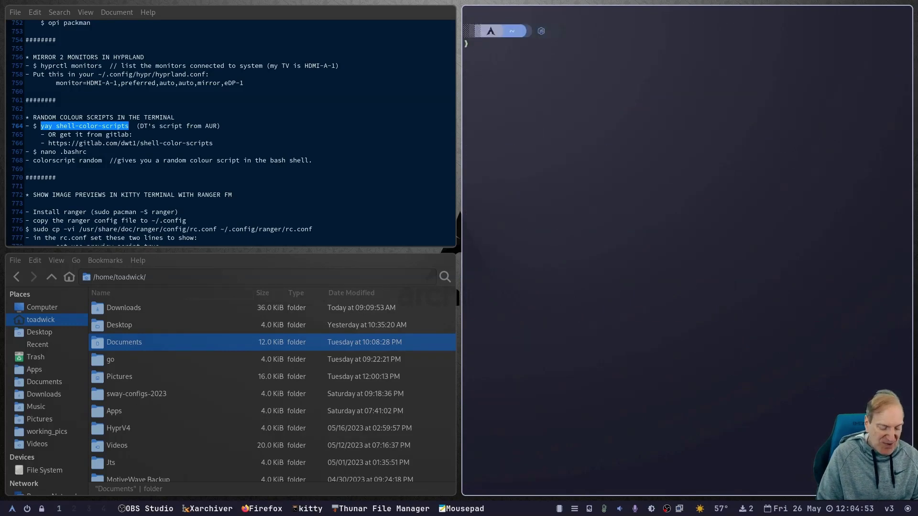
Replace the current terminal with a fresh kitty window and tile it full height beside the Mousepad and Thunar windows.
{"action": "key", "text": "super+c"}
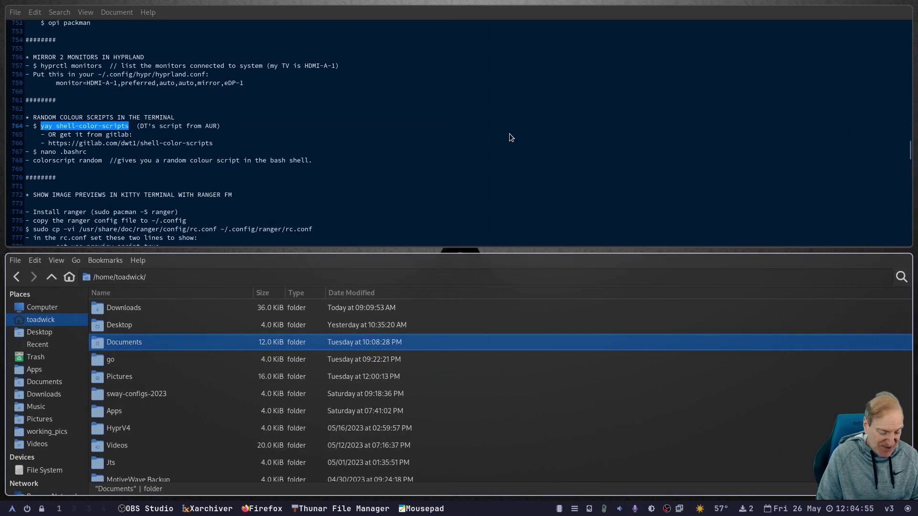
{"action": "key", "text": "super+q"}
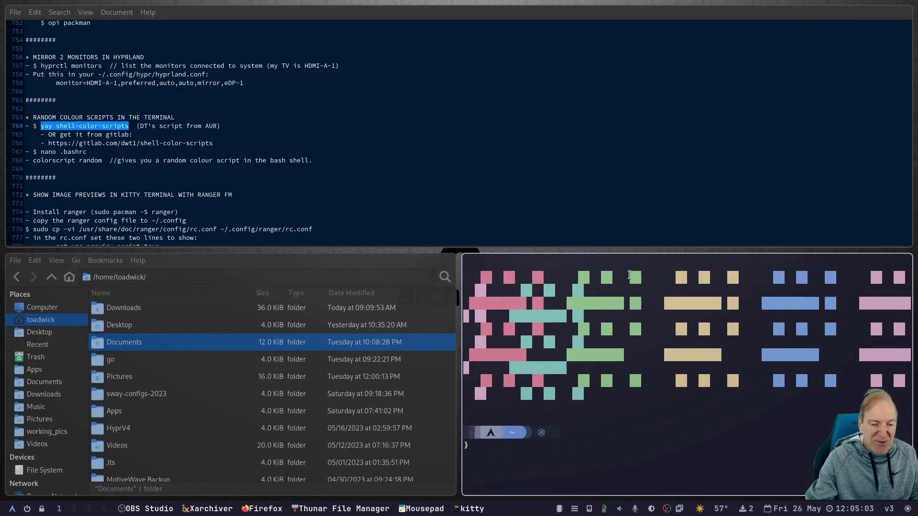
{"action": "left_click_drag", "start_coordinate": [623, 272], "coordinate": [233, 263]}
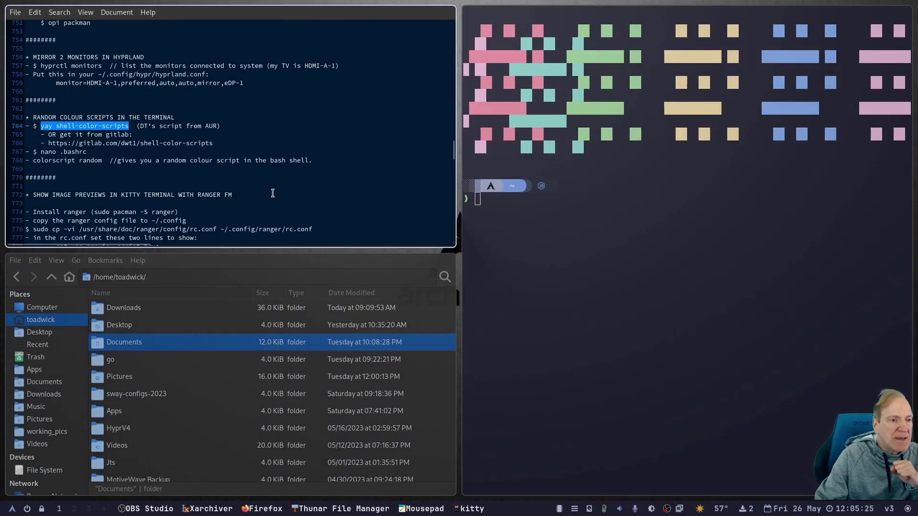
Deselect the text in the Mousepad notes and display the detailed forecast of the Waybar weather widget.
{"action": "left_click", "coordinate": [272, 193]}
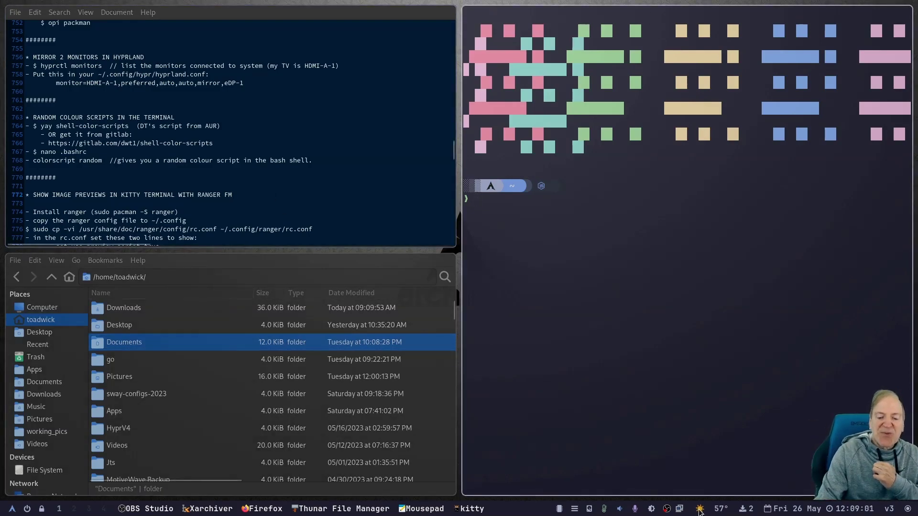
{"action": "mouse_move", "coordinate": [705, 510]}
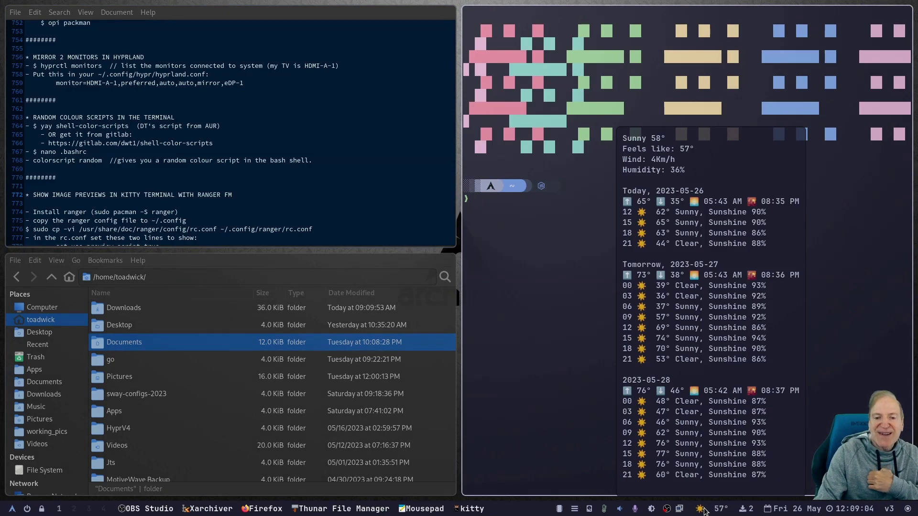